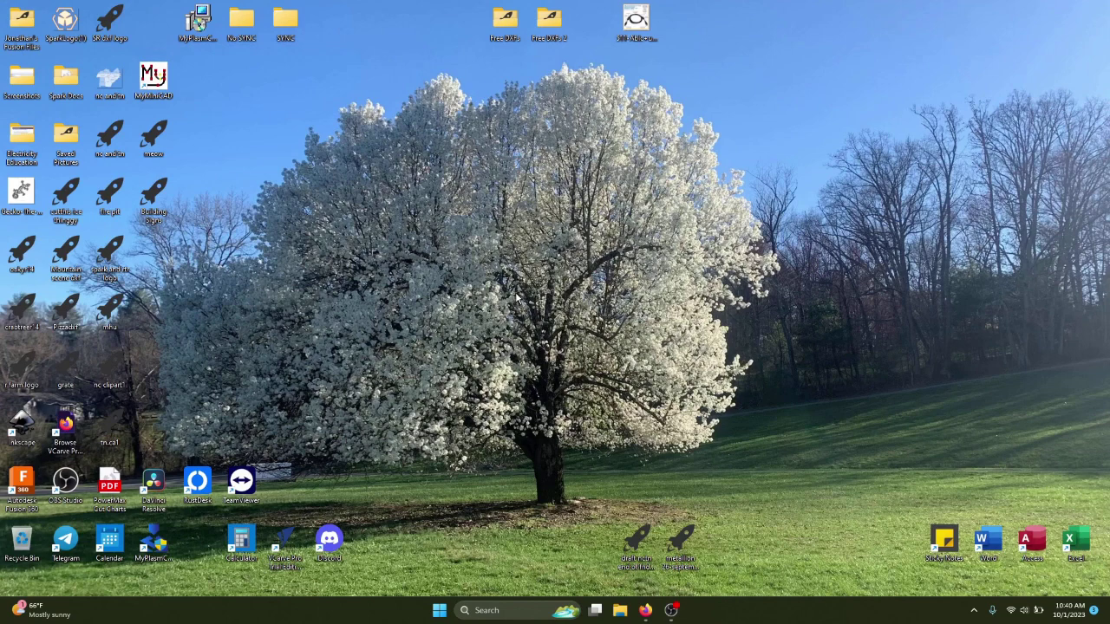
Step: Launch MyPlasm CNC from its desktop icon
double_click(153, 542)
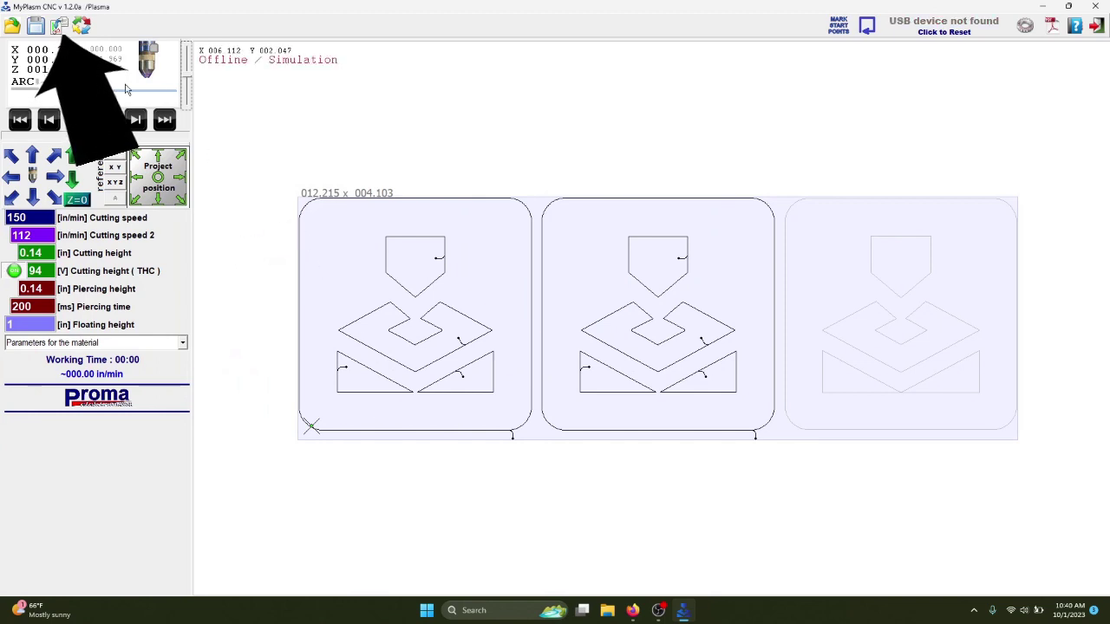
Step: Import MyPlasmCNC.plt, delete its pentagon, then undo to restore the shape
left_click(60, 28)
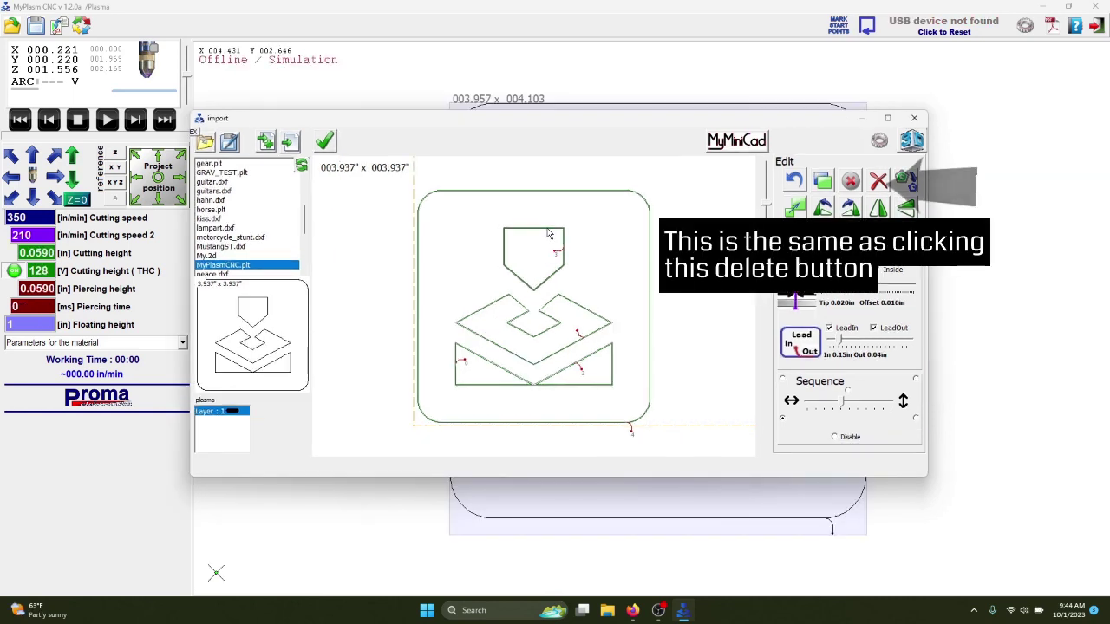
key("Delete")
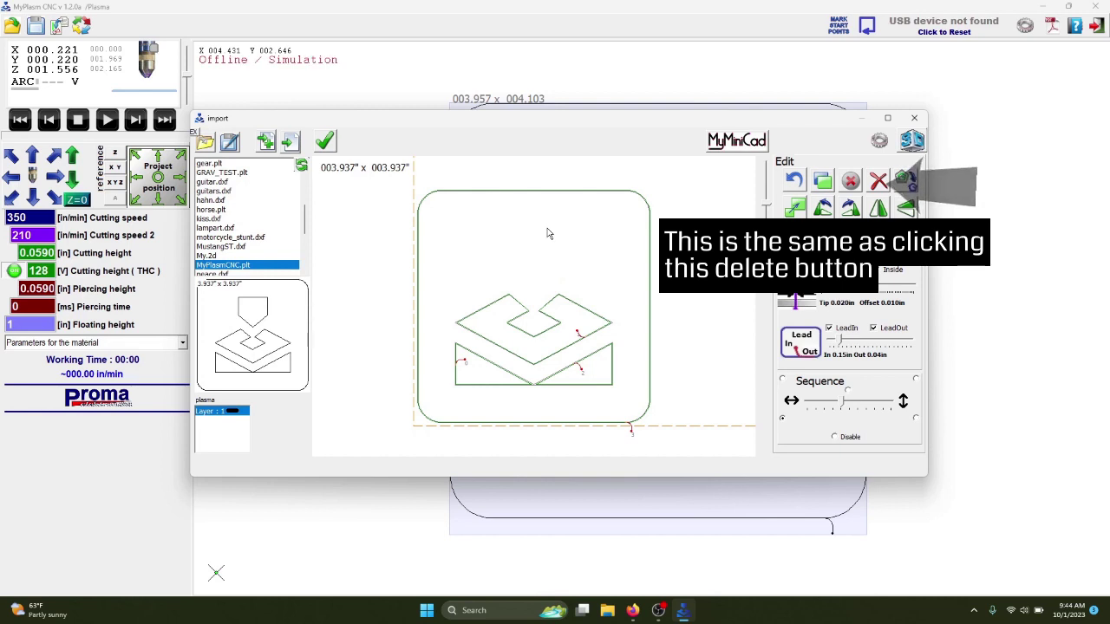
left_click(792, 184)
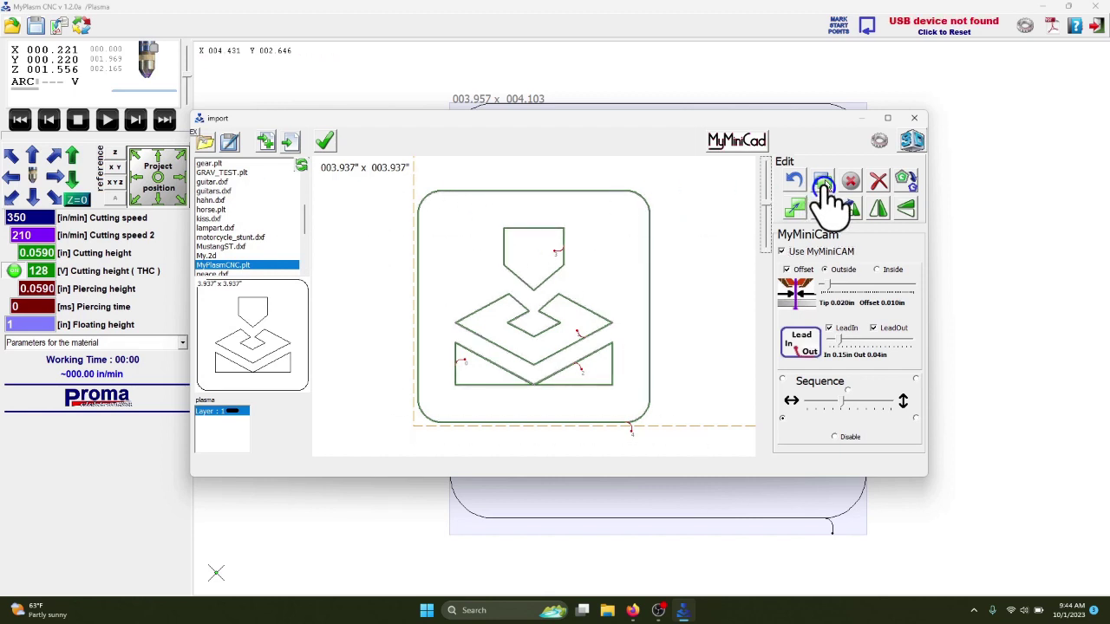
Step: Duplicate the part three times to form a row of four
left_click(823, 184)
left_click(822, 184)
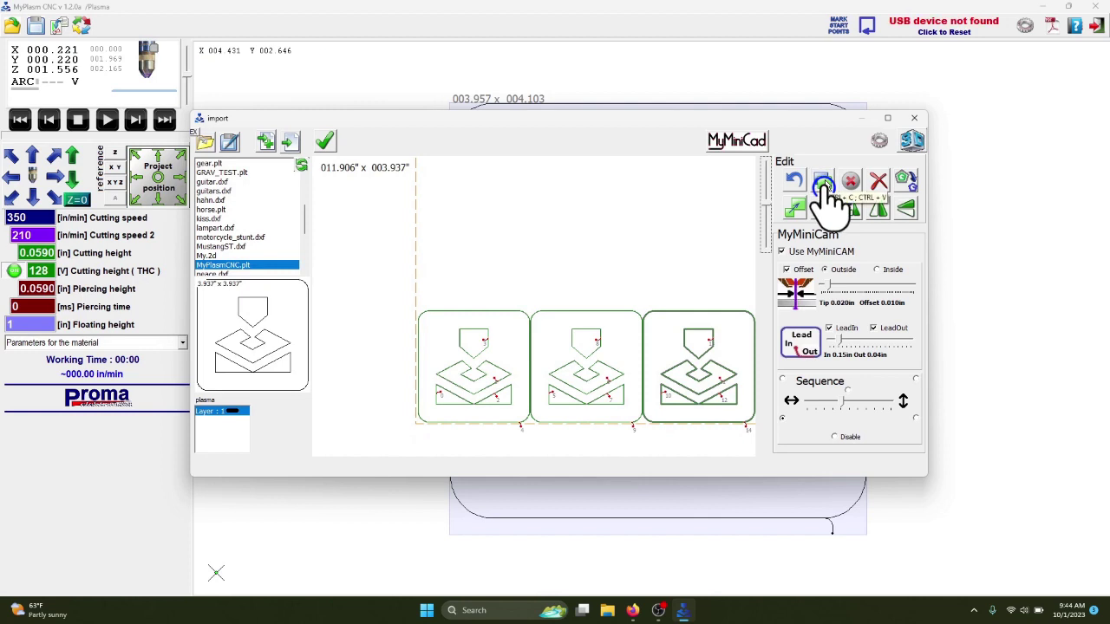
left_click(823, 185)
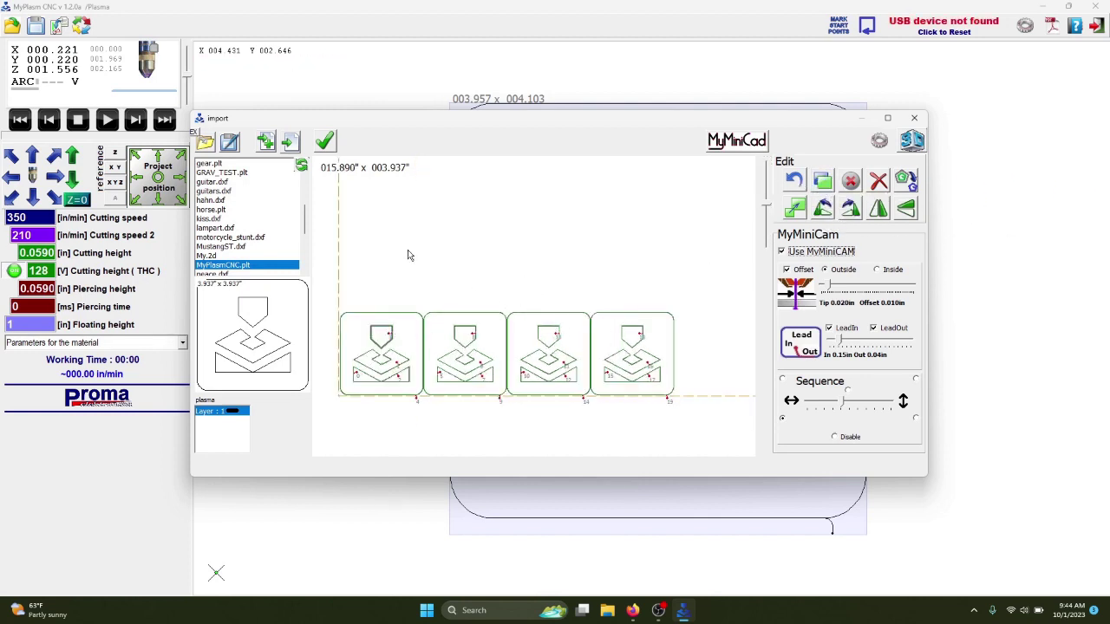
Step: Select the four-part row and duplicate it into extra rows, about 15.9 by 11.9 inches
left_click_drag(382, 334, 701, 416)
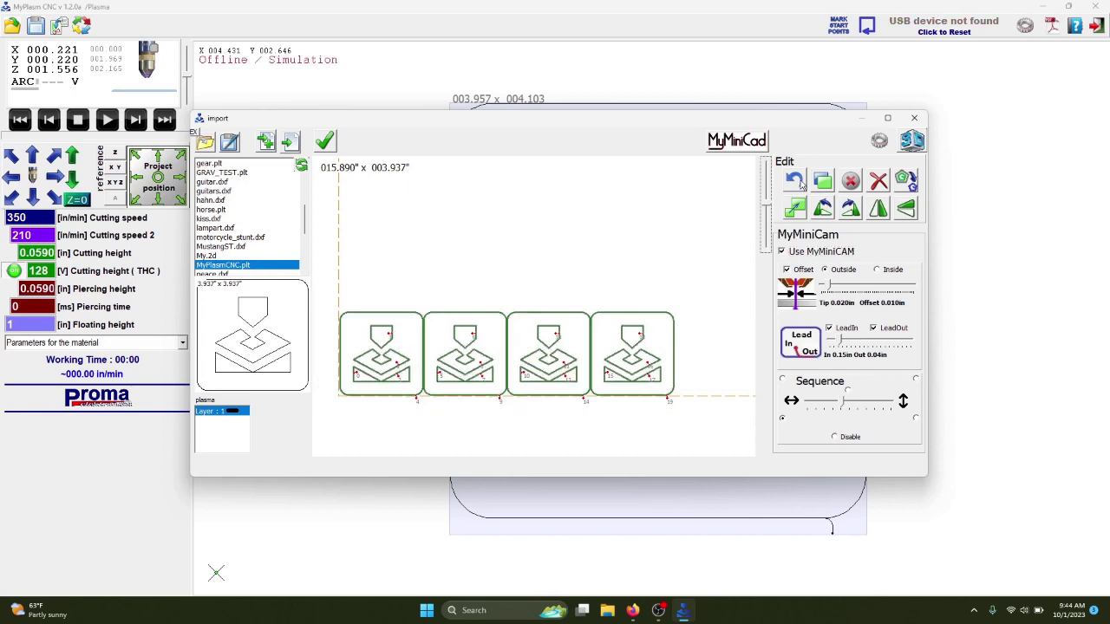
left_click(823, 182)
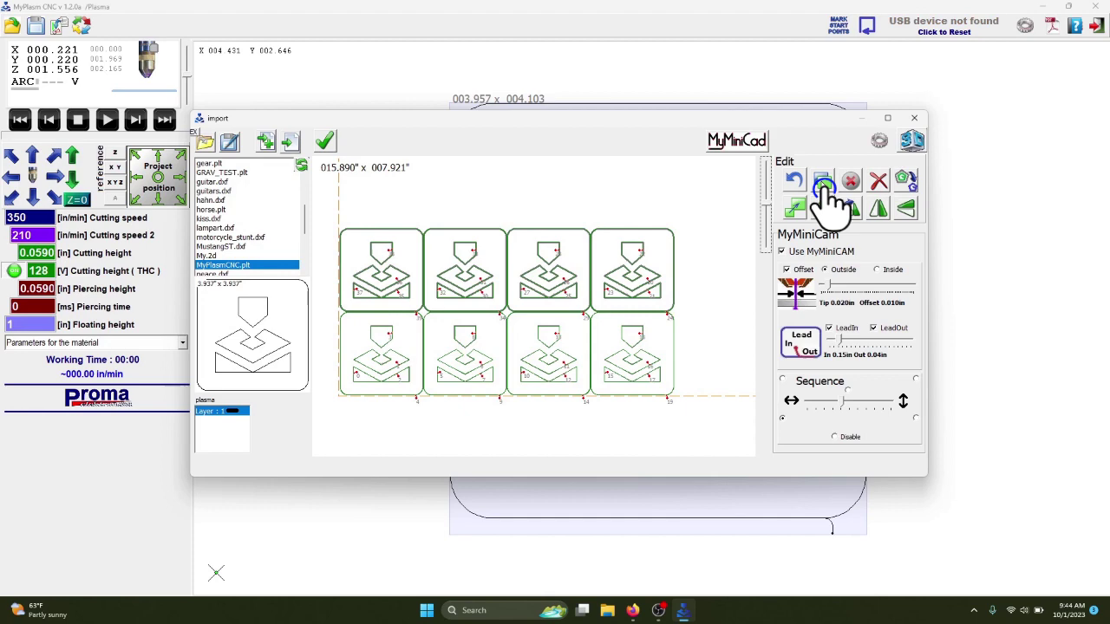
left_click(824, 184)
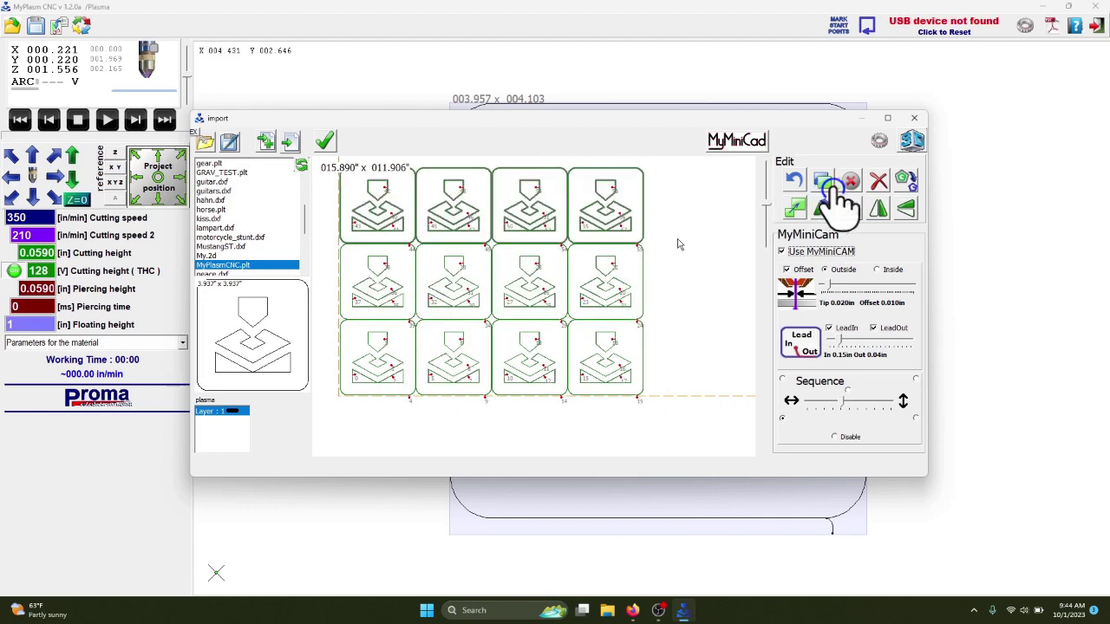
left_click(824, 184)
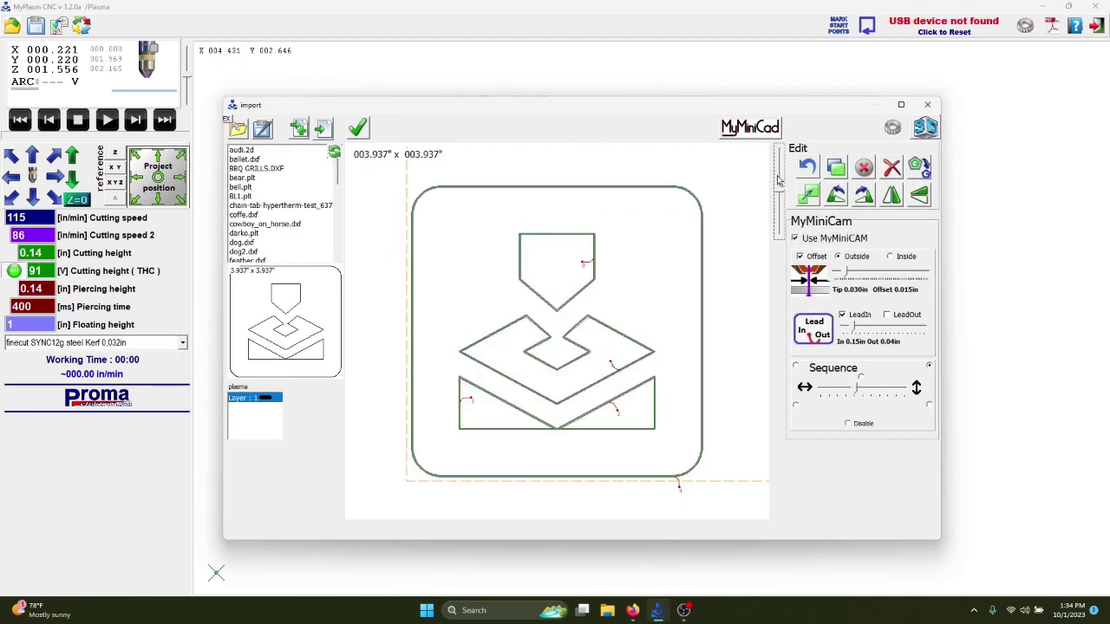
Step: Duplicate the part into three side-by-side copies and recentre the view on them
left_click(835, 169)
left_click(837, 170)
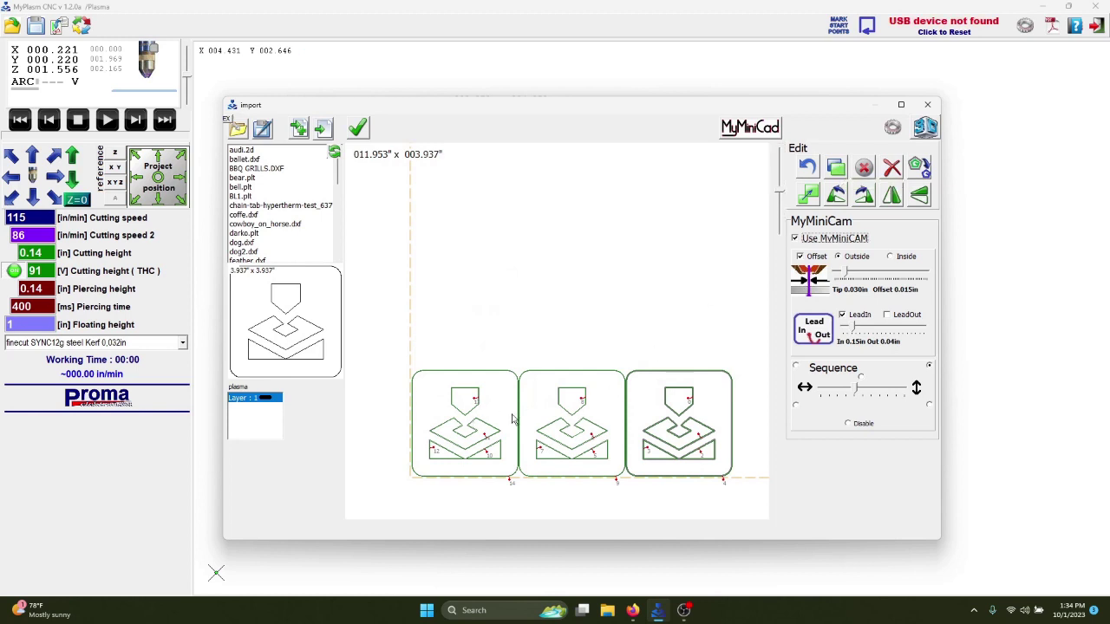
scroll(516, 413, "up", 2)
scroll(552, 415, "down", 2)
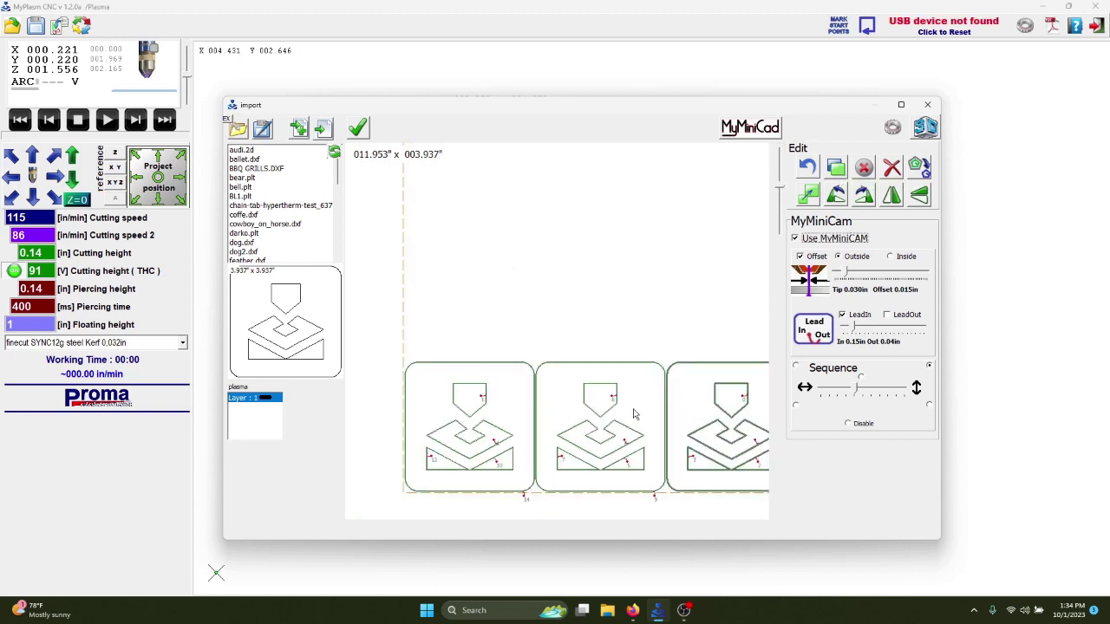
left_click_drag(643, 421, 618, 395)
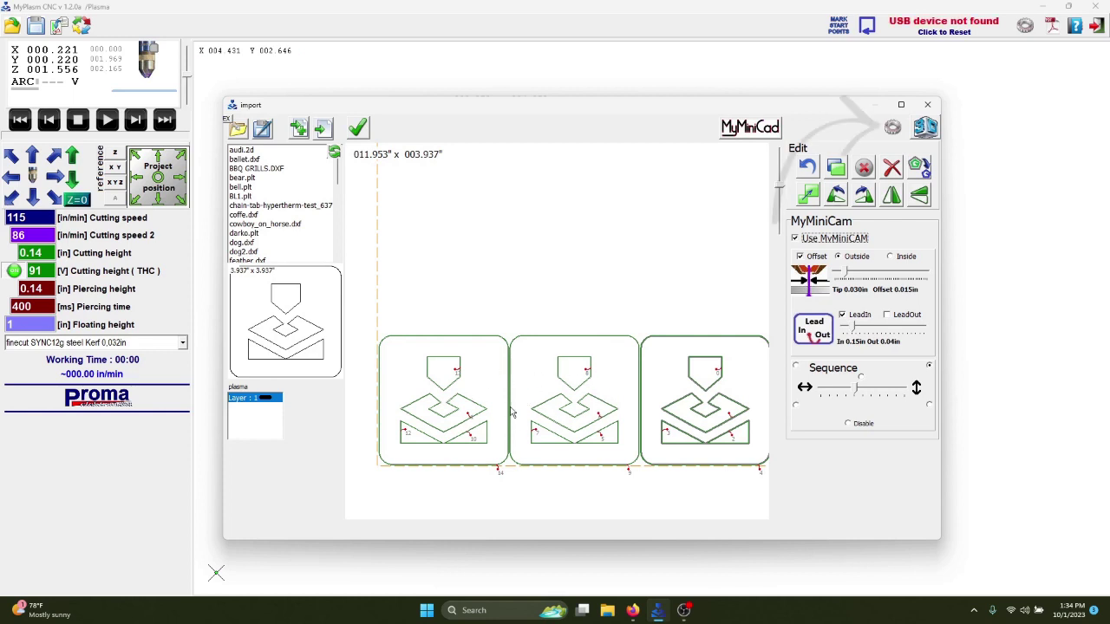
Step: Set the MyCam Options spacing between copies to .25
left_click(894, 131)
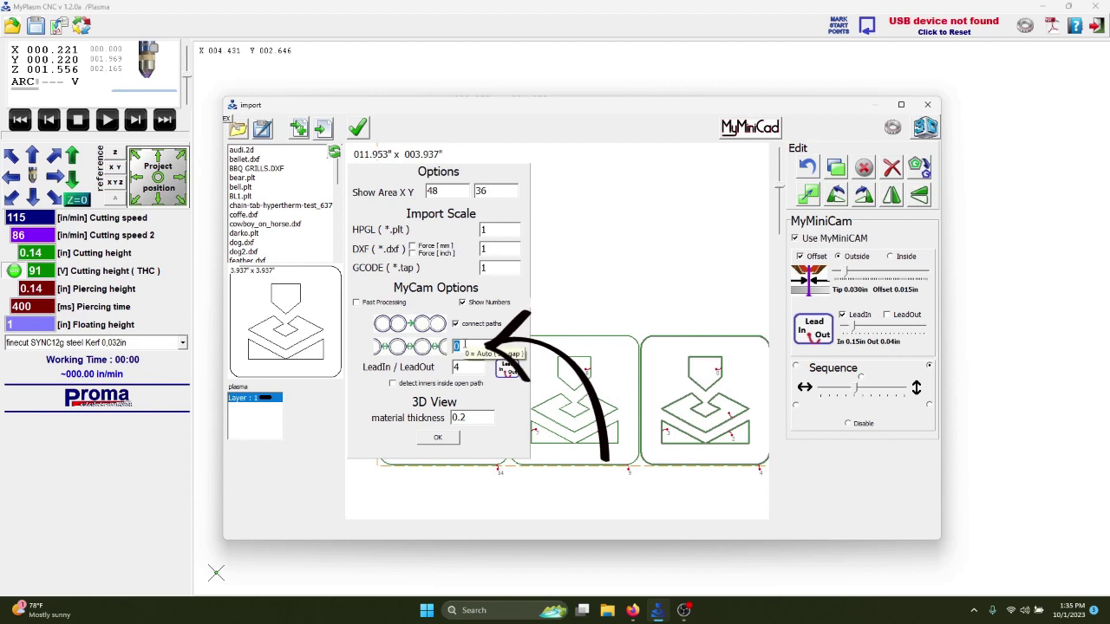
type(".25")
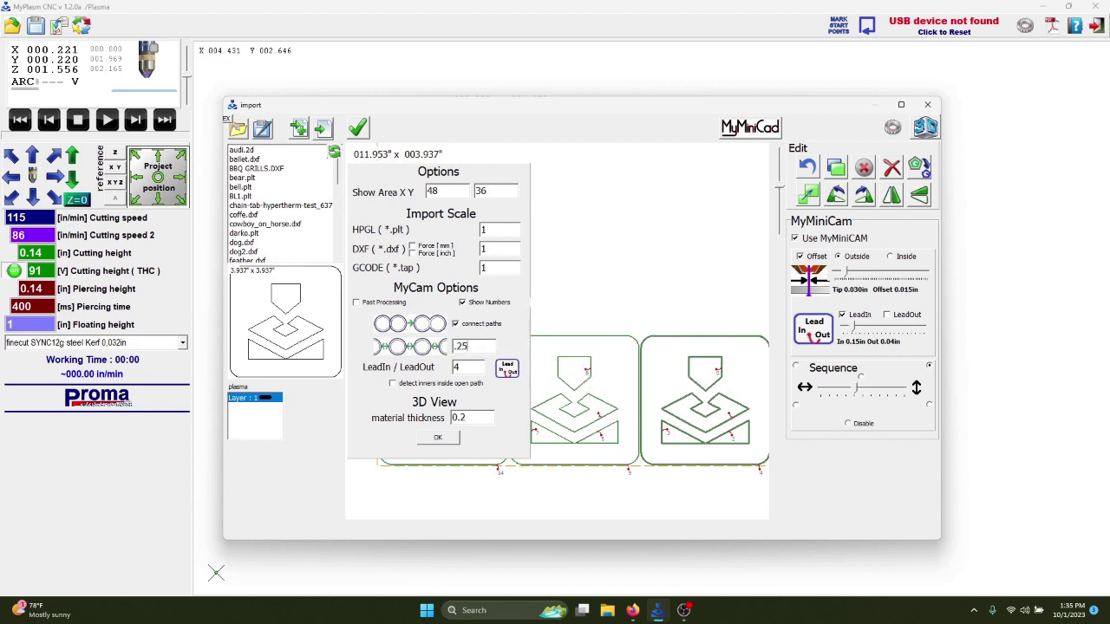
left_click(440, 438)
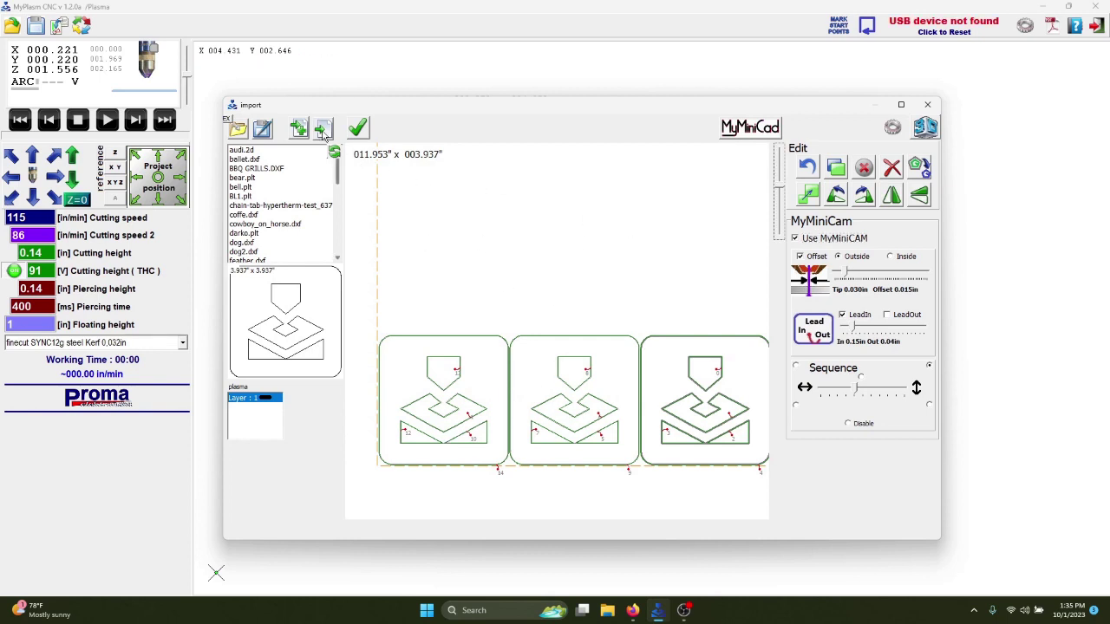
Step: Undo back to one part and re-duplicate it with the .25 spacing, giving a 16.339" x 12.205" nest
left_click(323, 132)
left_click(835, 168)
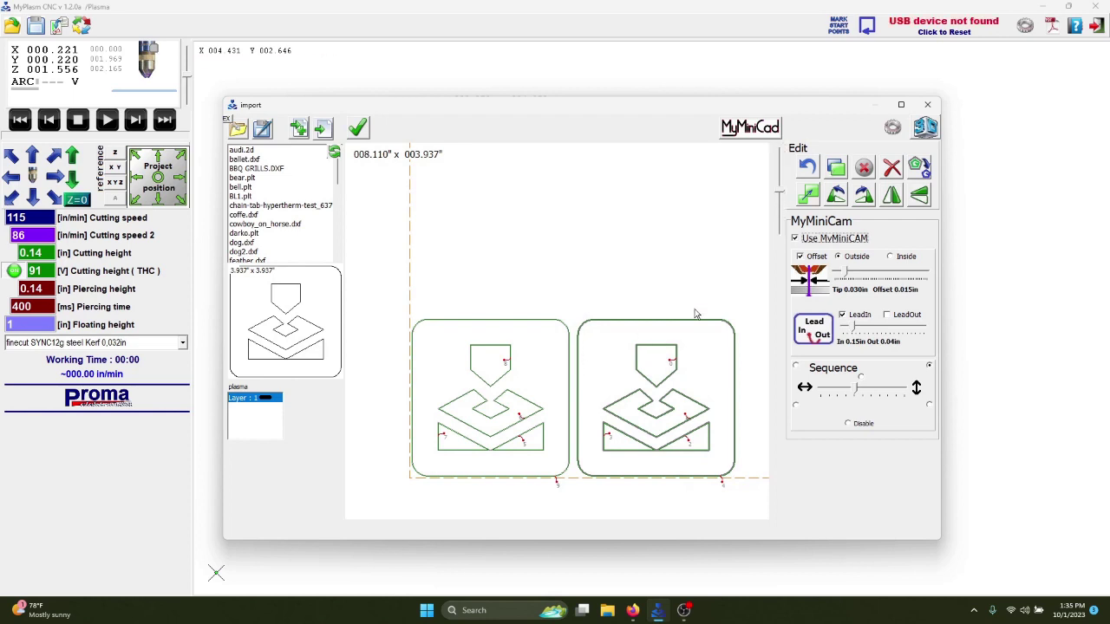
left_click(835, 168)
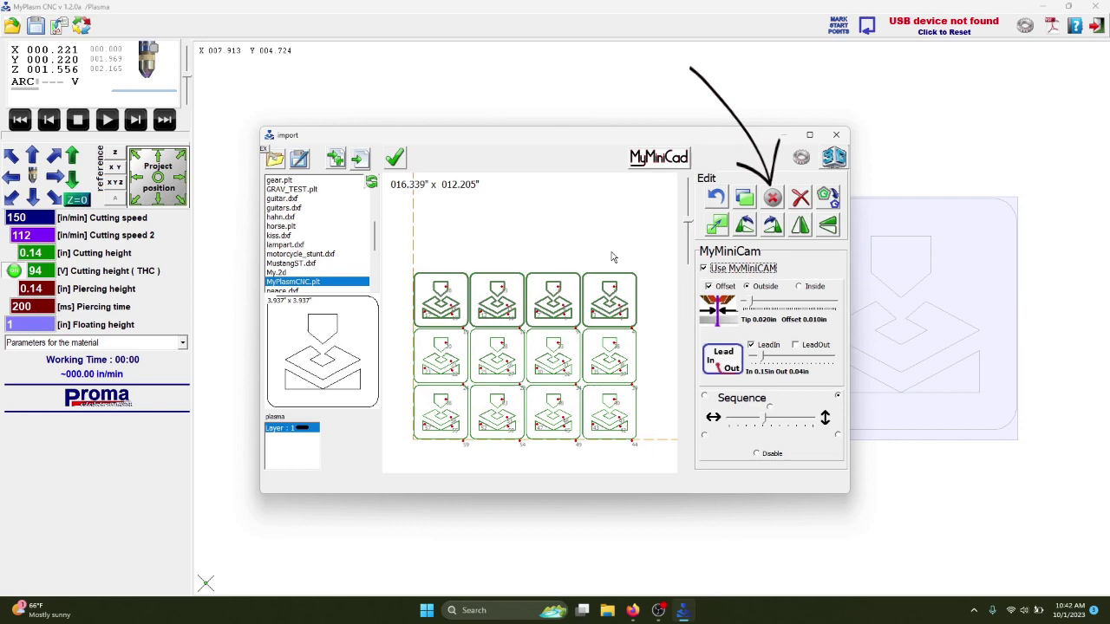
Step: Remove the top row of parts and load the nest onto the main cutting canvas
left_click(773, 198)
left_click(395, 158)
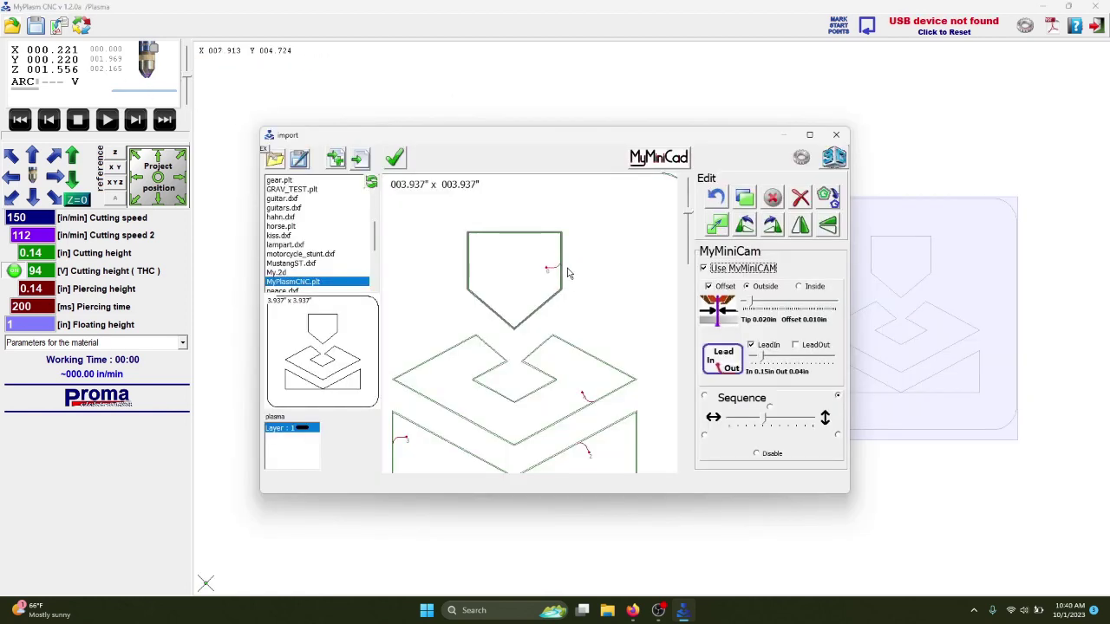
scroll(568, 273, "up", 1)
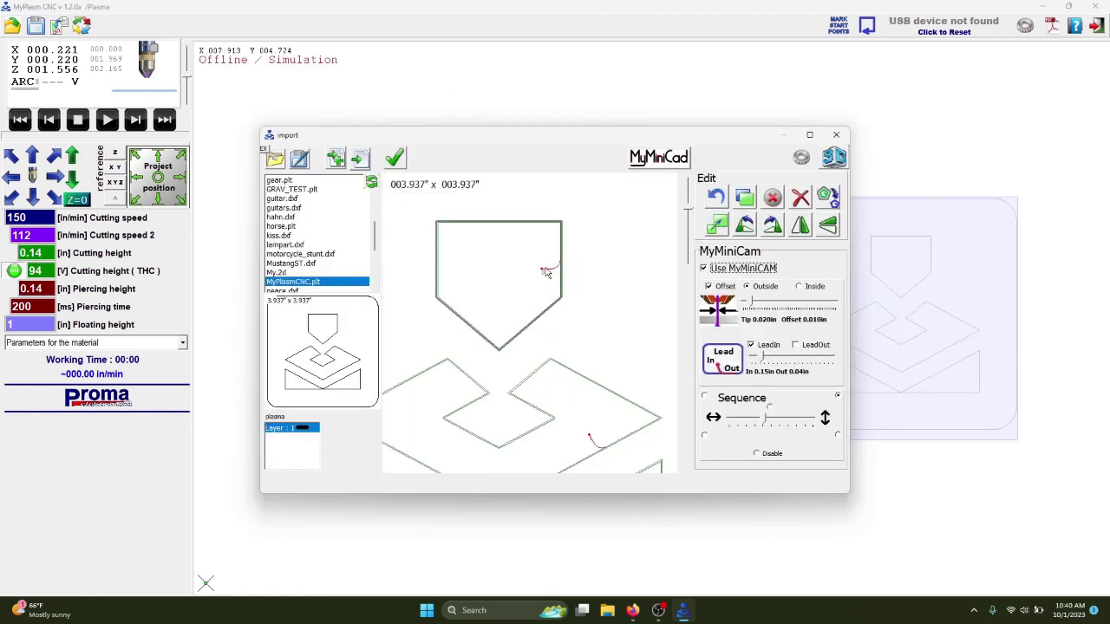
right_click(493, 227)
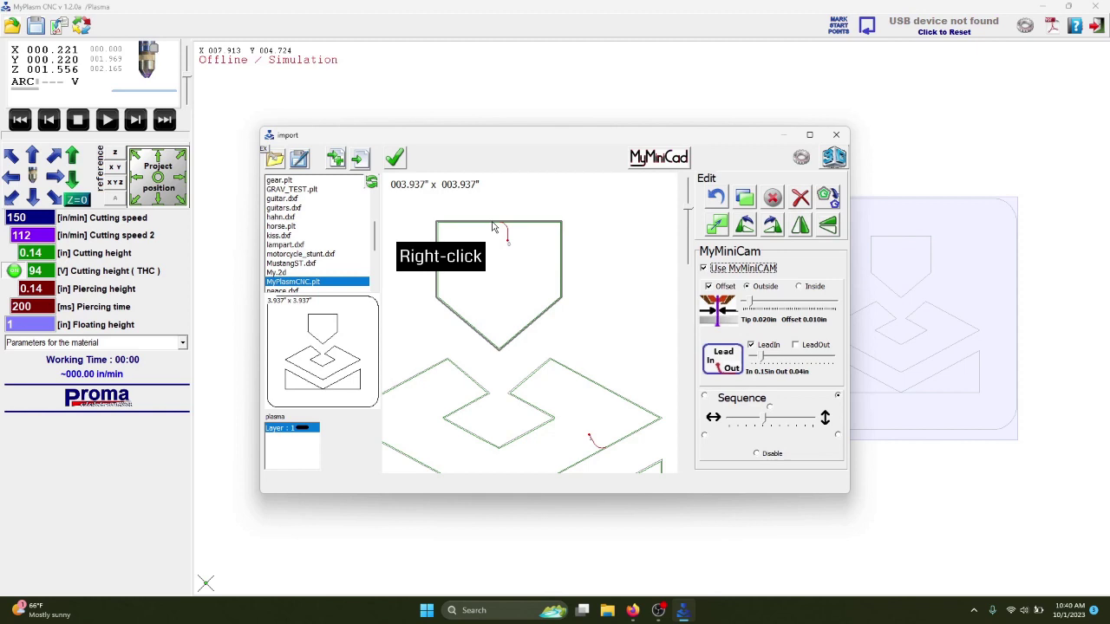
scroll(494, 274, "down", 2)
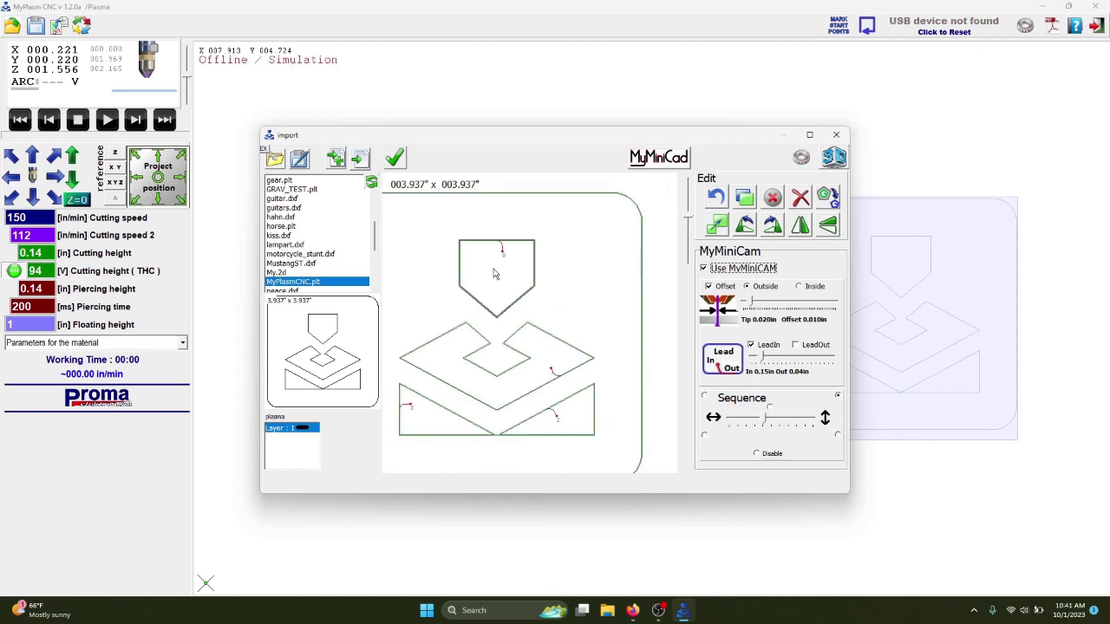
right_click(642, 304)
scroll(542, 324, "up", 4)
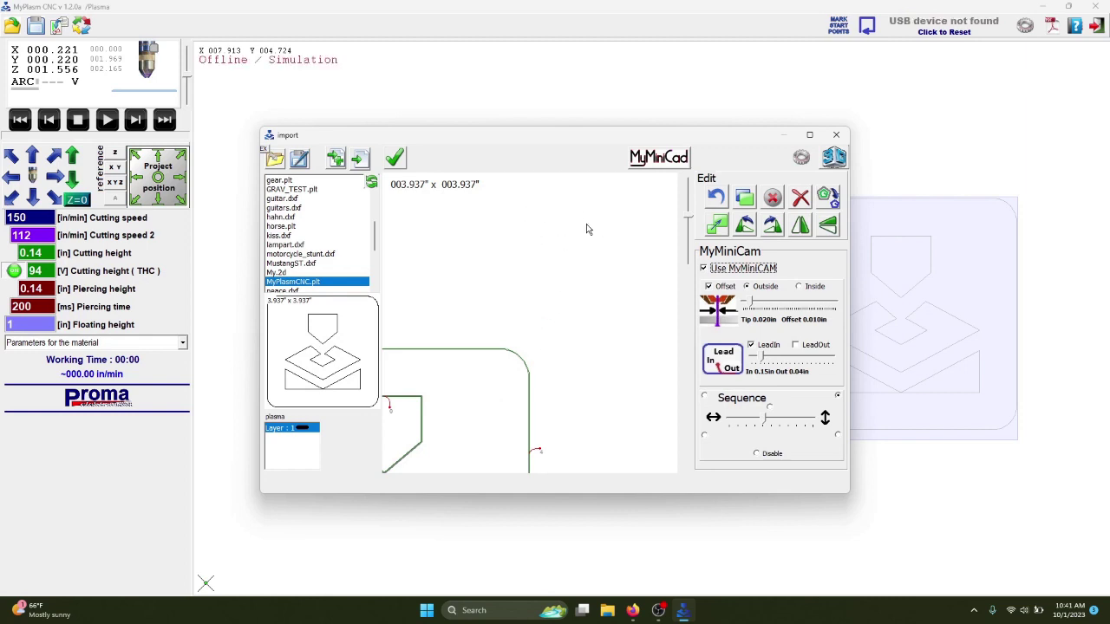
scroll(594, 222, "down", 4)
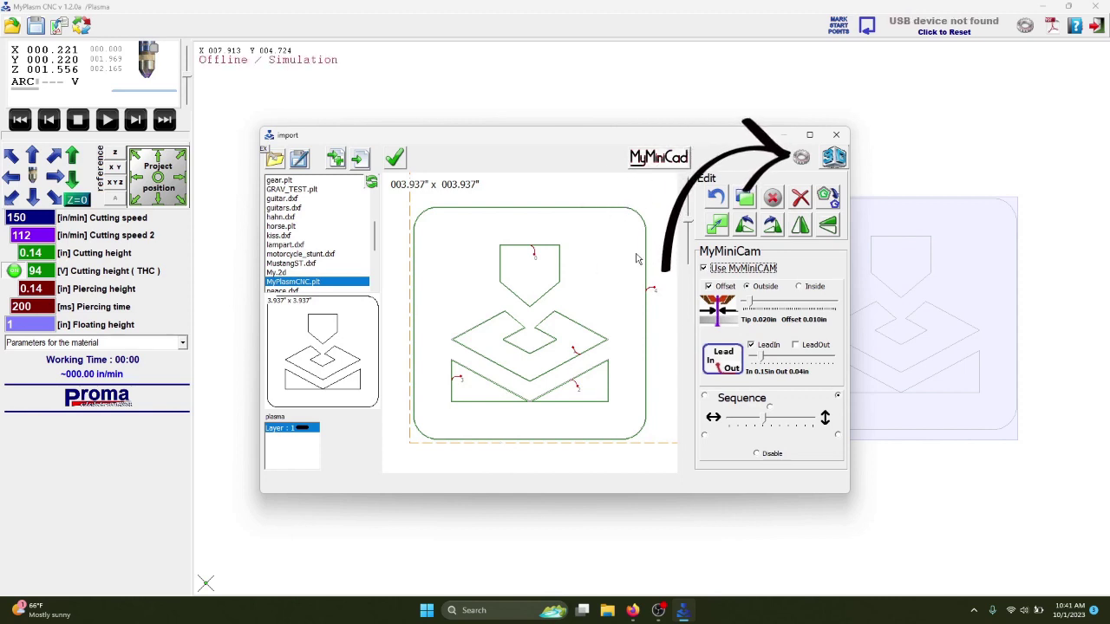
left_click(802, 159)
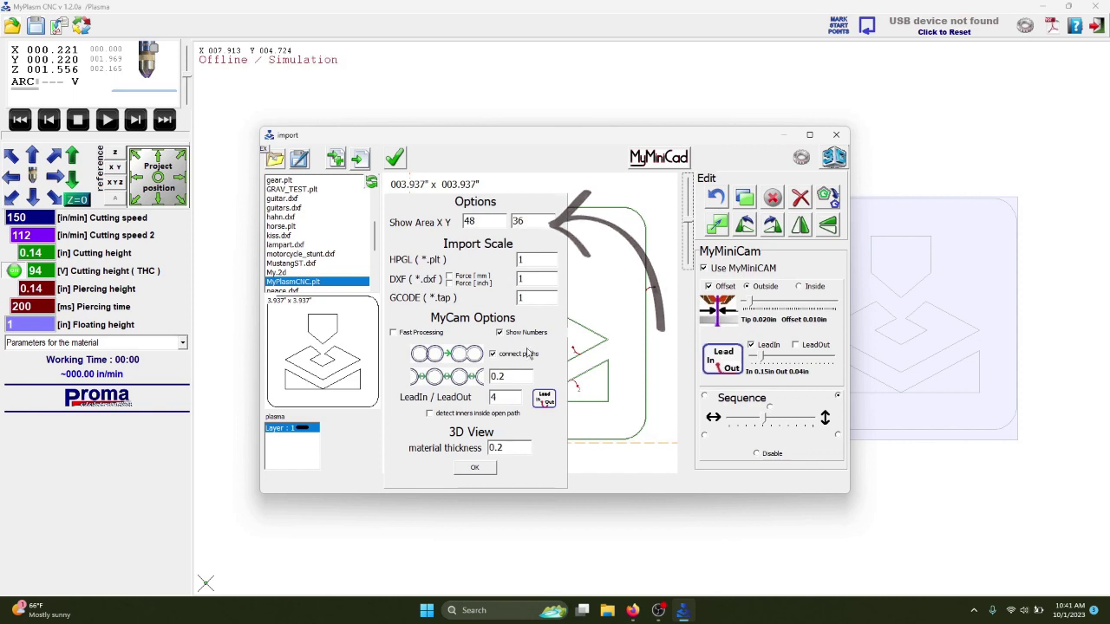
left_click(483, 467)
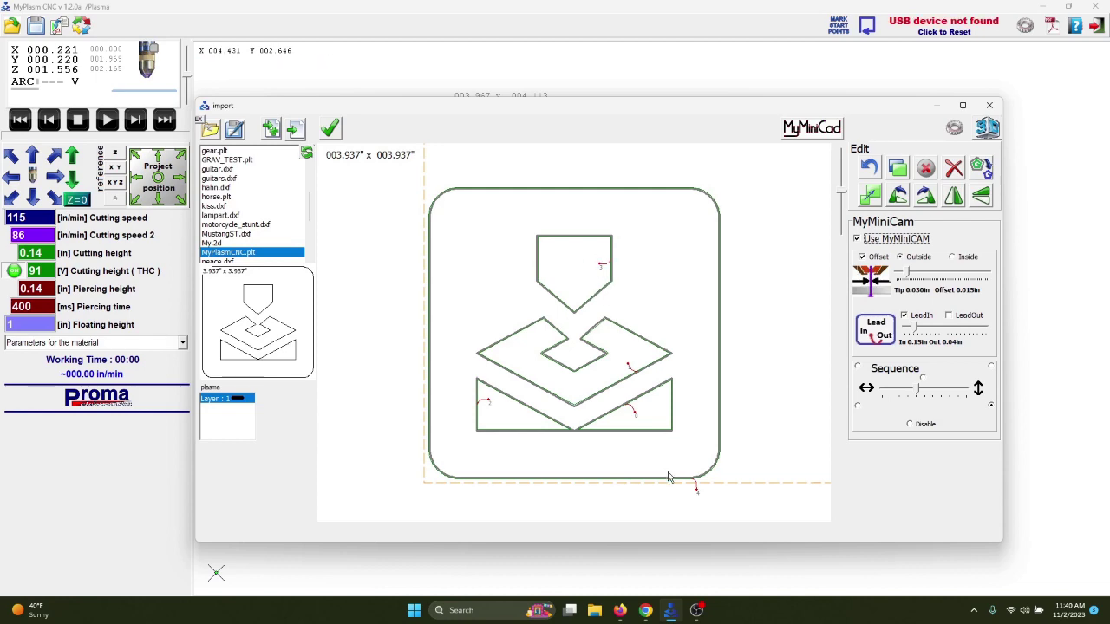
Step: Place the part on the cutting area, step through five cut paths, then reopen it for editing
left_click(328, 130)
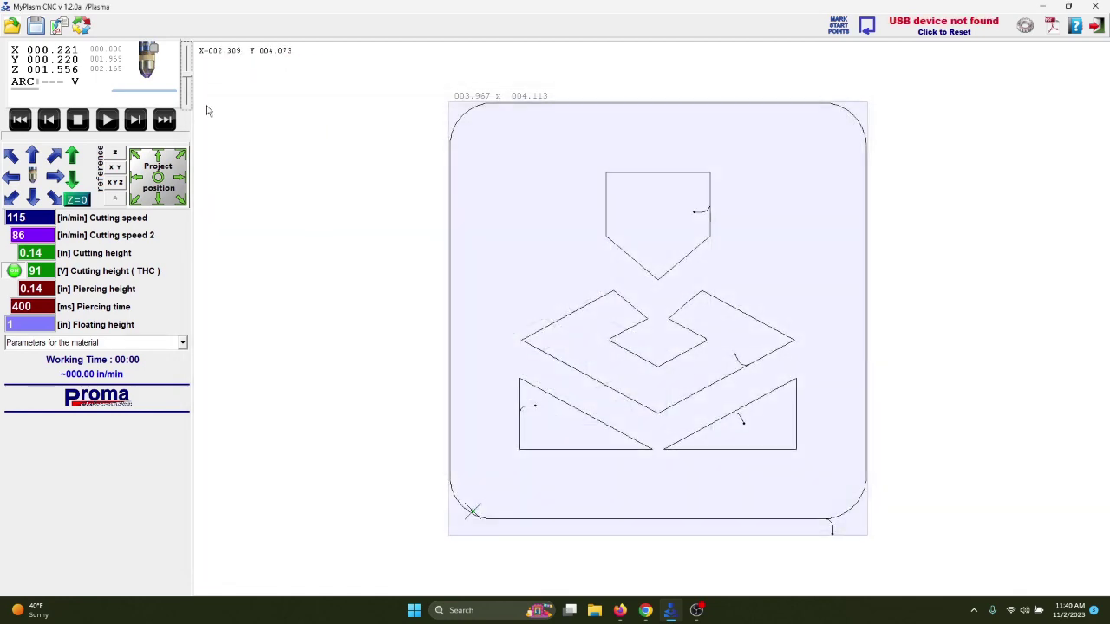
left_click(136, 121)
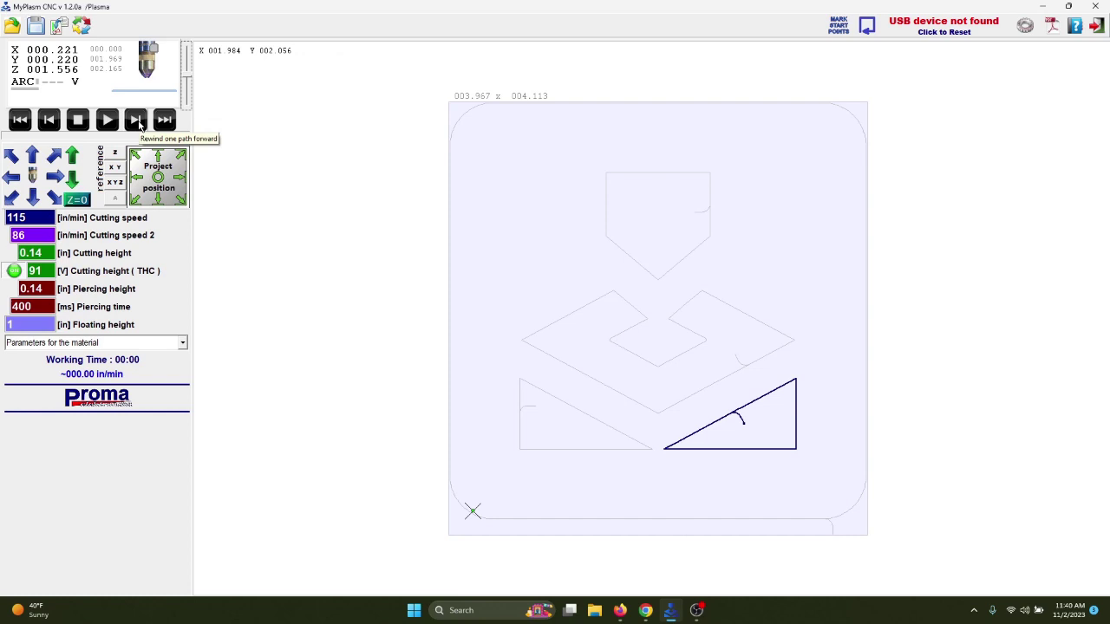
left_click(137, 122)
left_click(137, 122)
left_click(137, 121)
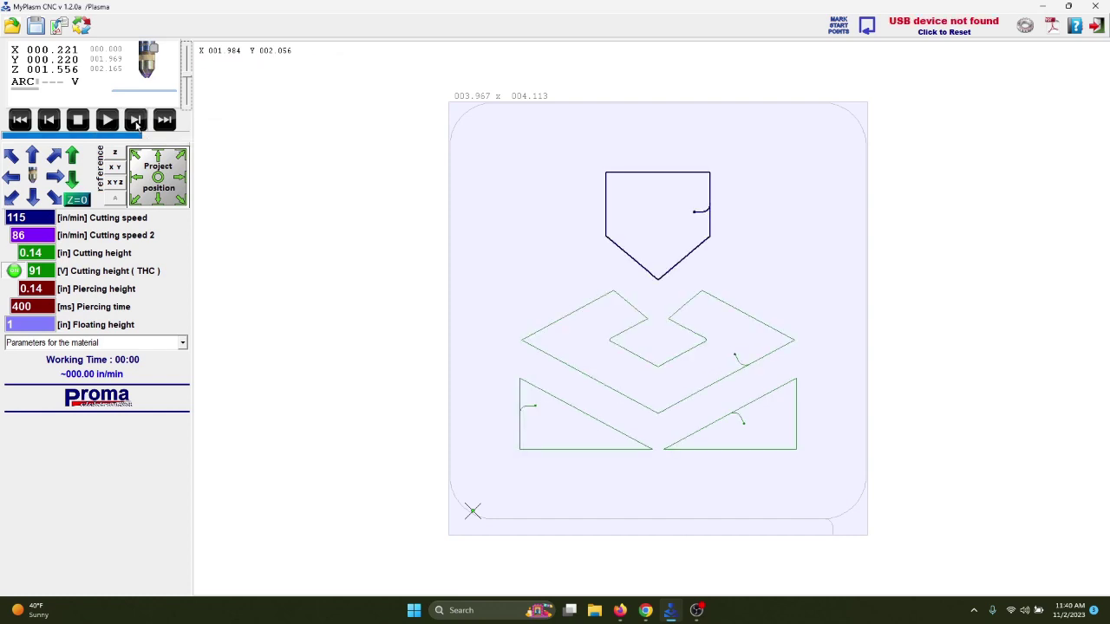
left_click(136, 121)
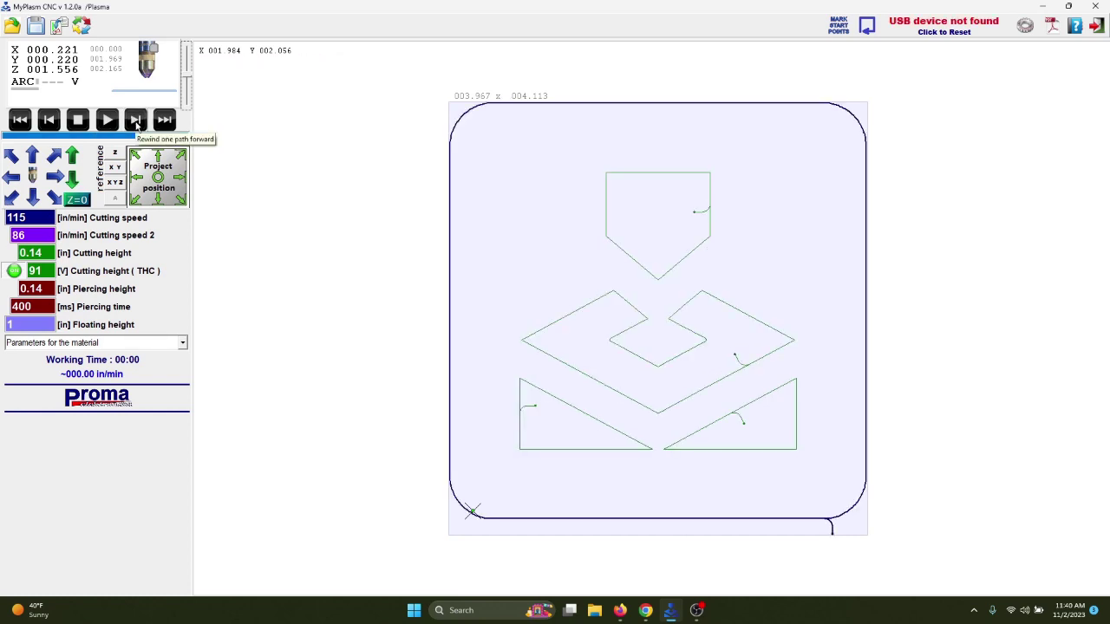
left_click(59, 26)
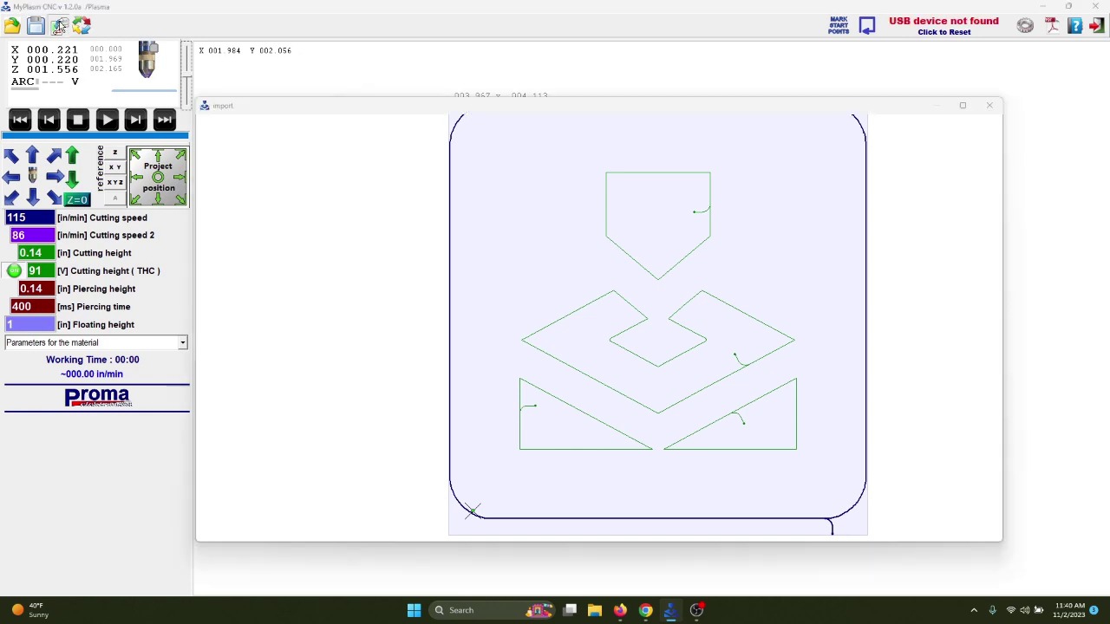
Step: Manually sequence cuts: pentagon, chevron, left triangle, right triangle, then outer frame
left_click(983, 174)
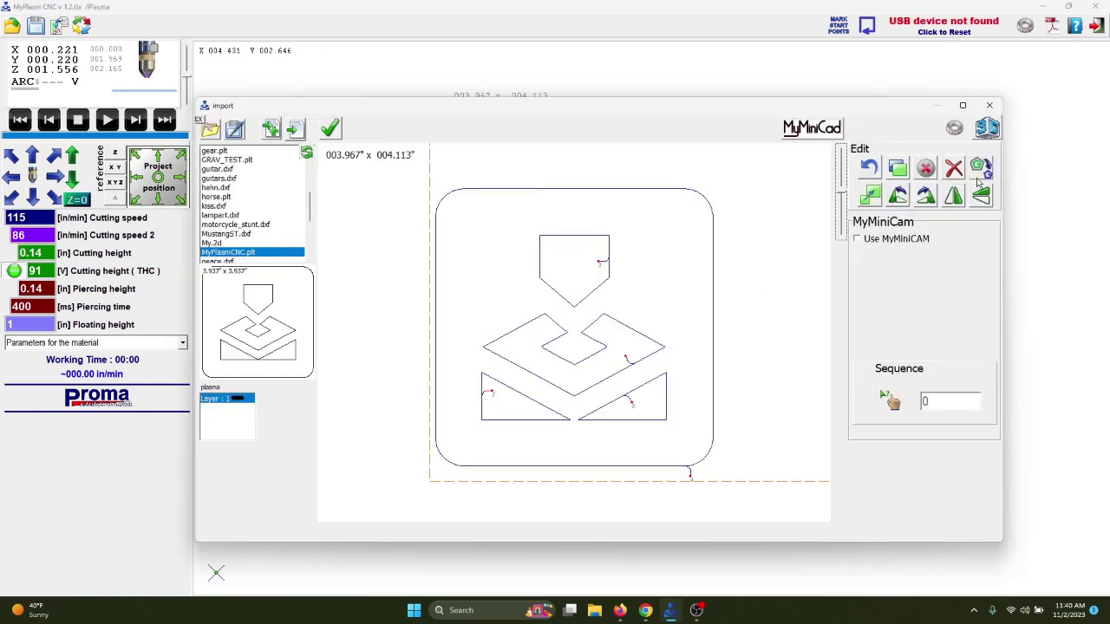
left_click(893, 407)
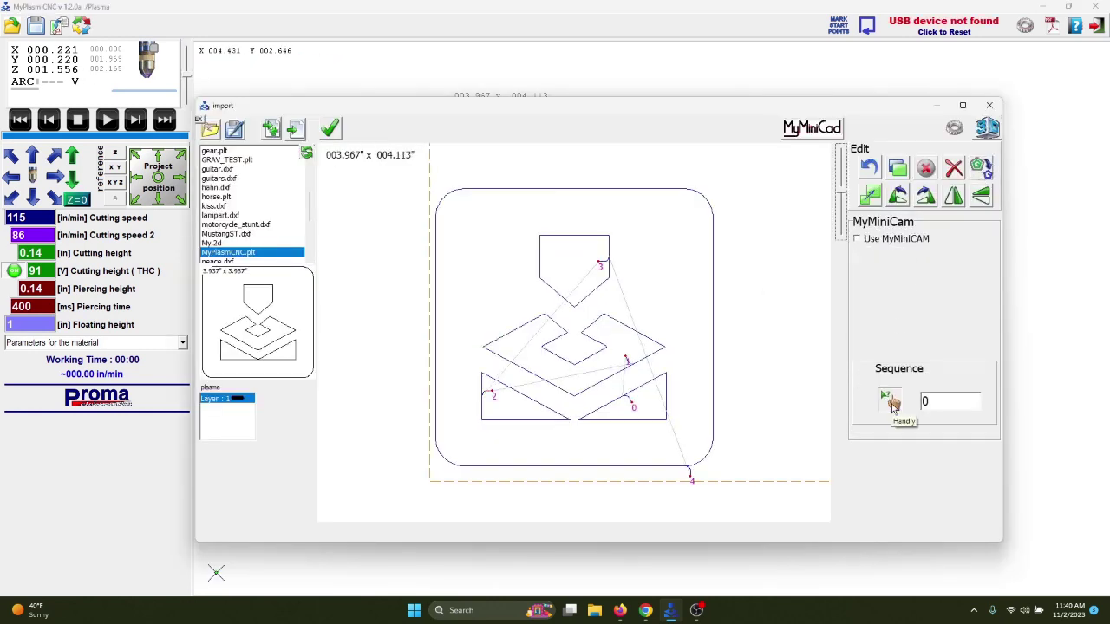
left_click(576, 240)
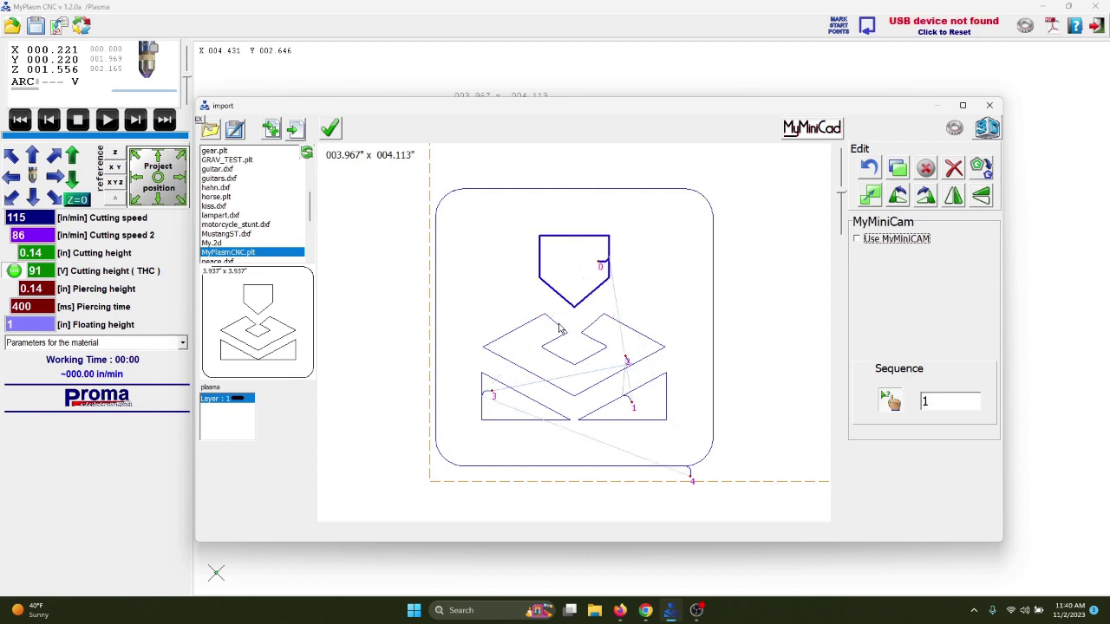
left_click(559, 334)
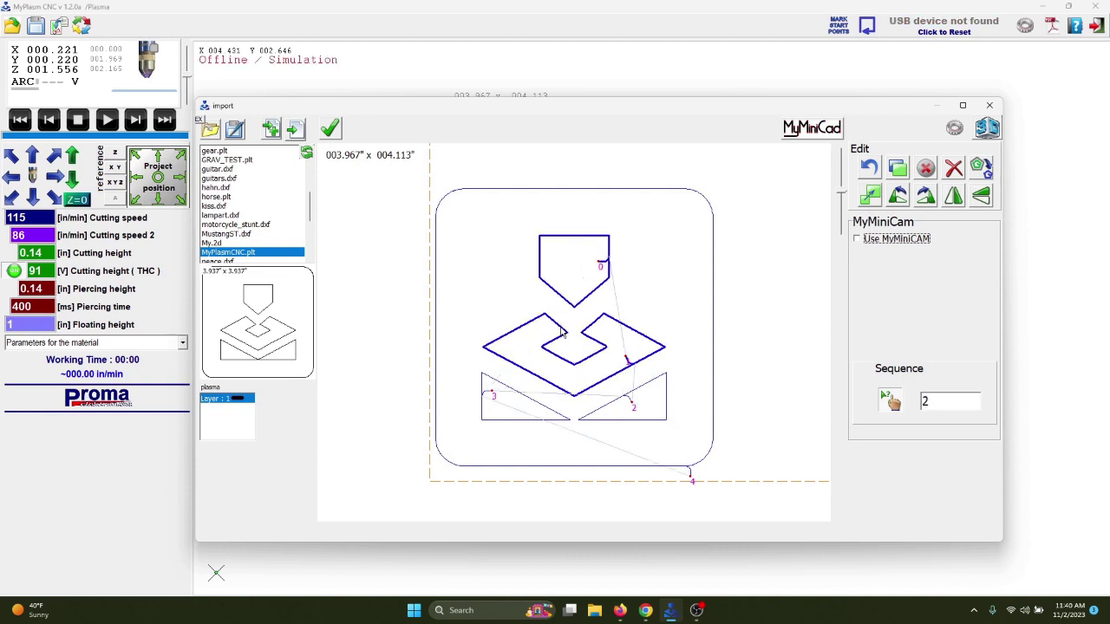
left_click(527, 400)
left_click(616, 408)
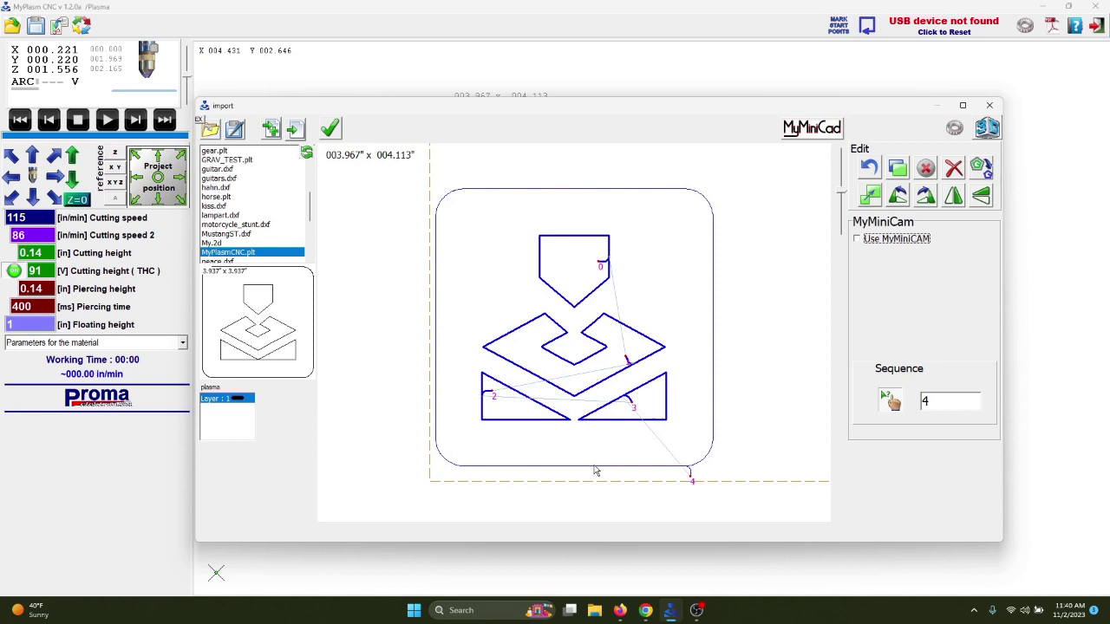
left_click(595, 468)
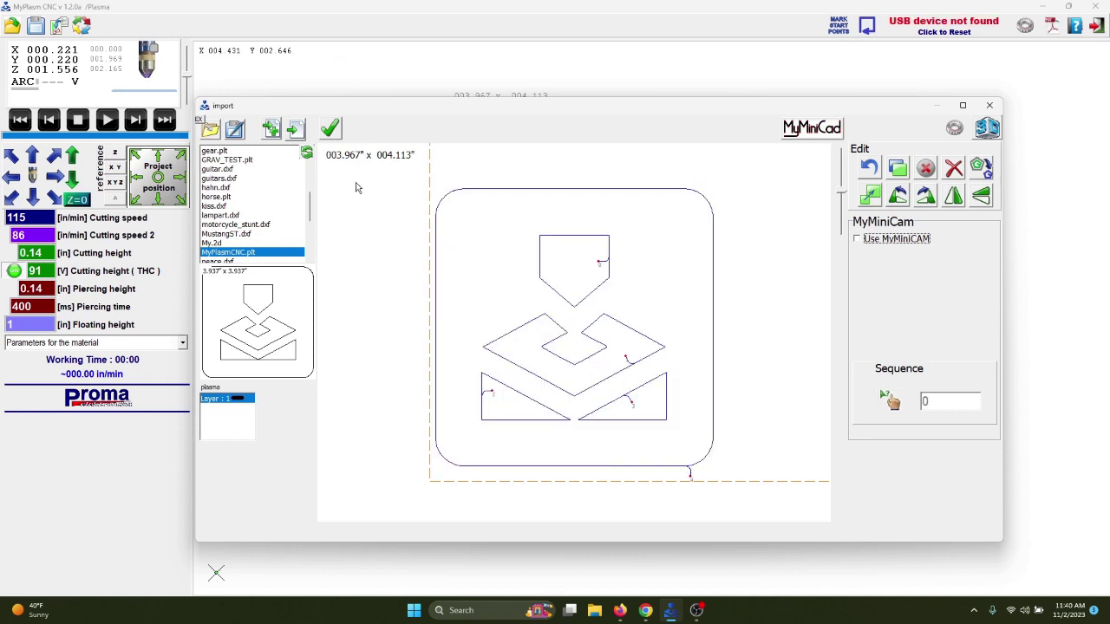
Step: Return the reordered part to the cutting area and step through all its cut paths
left_click(329, 132)
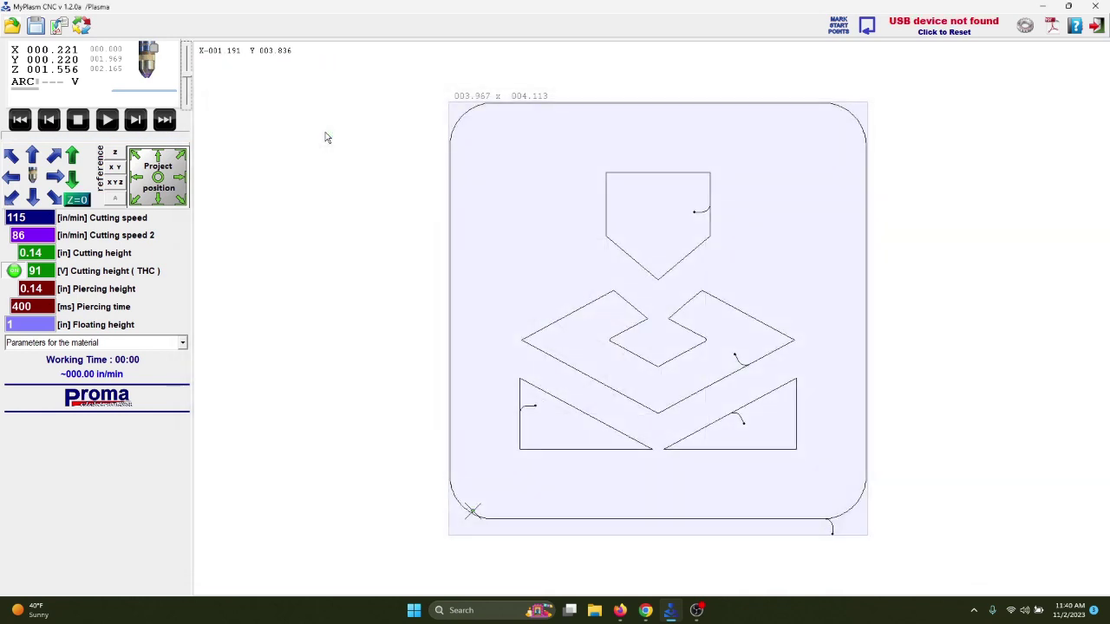
left_click(139, 122)
left_click(139, 123)
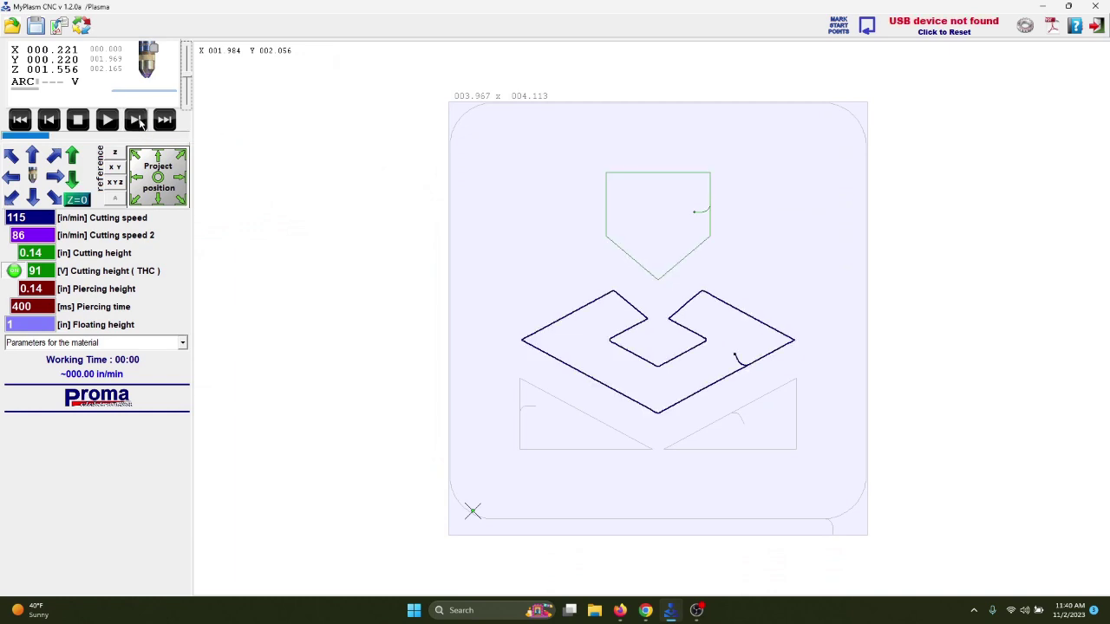
left_click(139, 122)
left_click(139, 122)
left_click(139, 123)
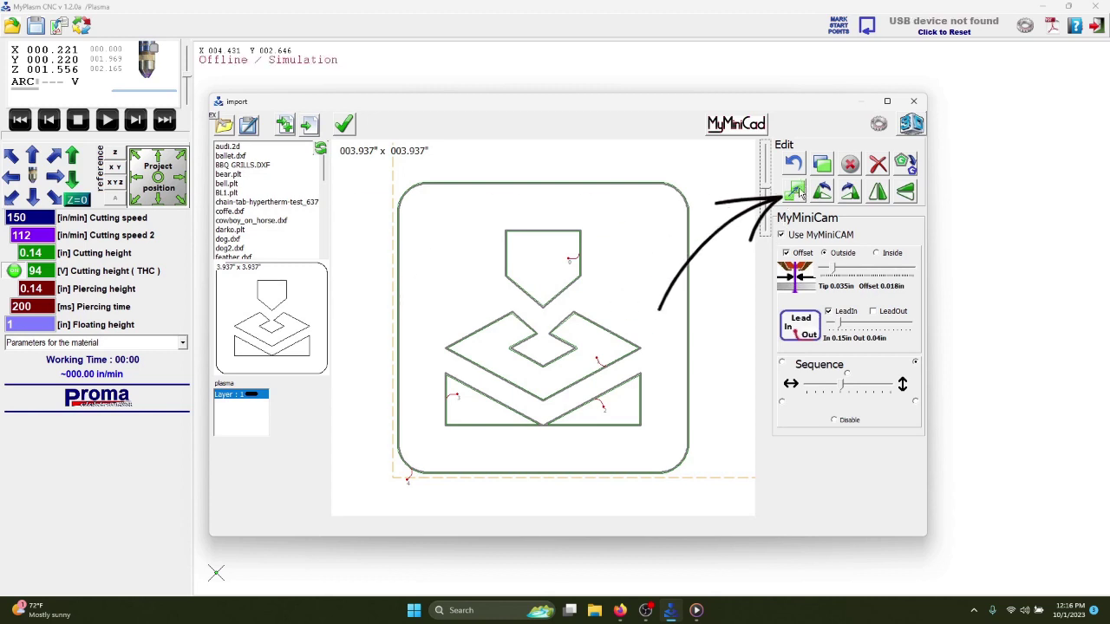
Step: Scale the part to 5 inches wide
left_click(796, 193)
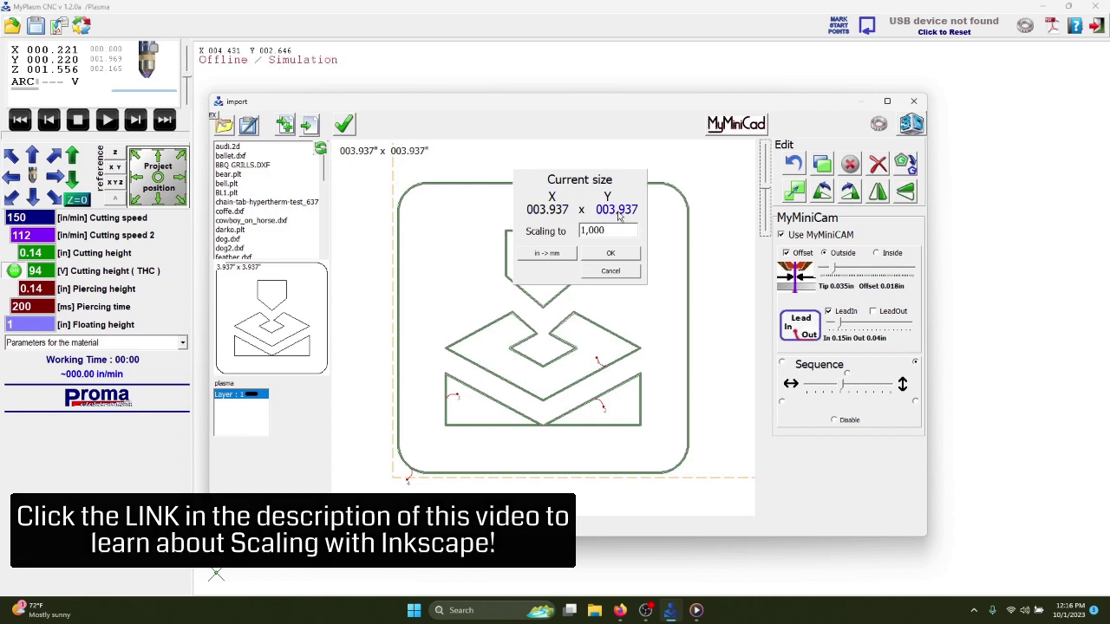
left_click(556, 215)
left_click(535, 335)
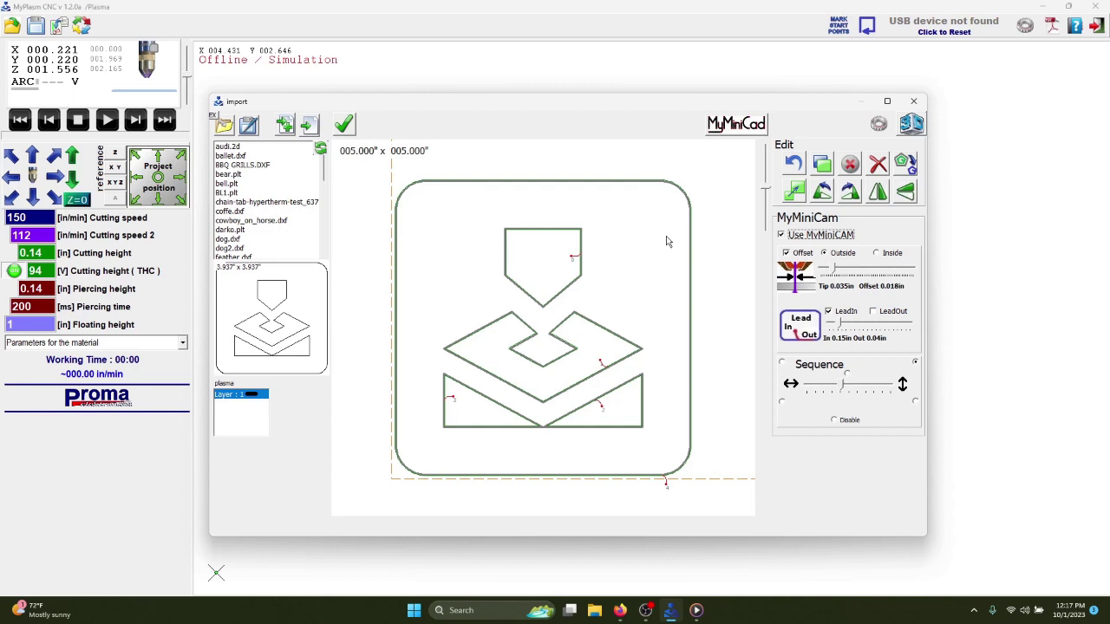
Step: Change the part's height to 3 inches so it measures 5 × 3 inches
left_click(557, 215)
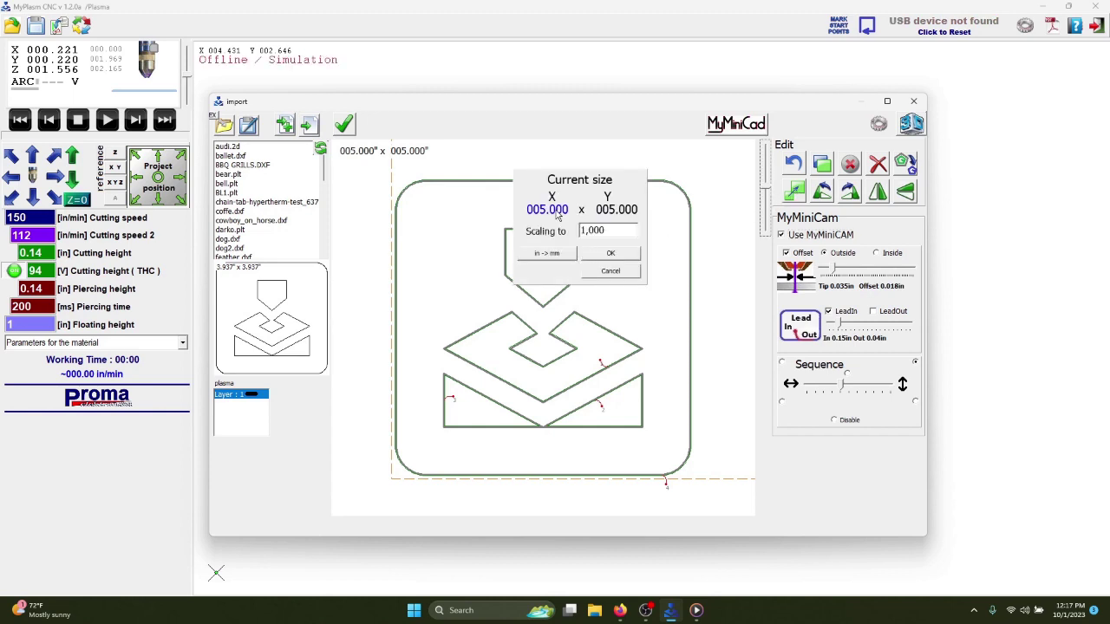
left_click(616, 209)
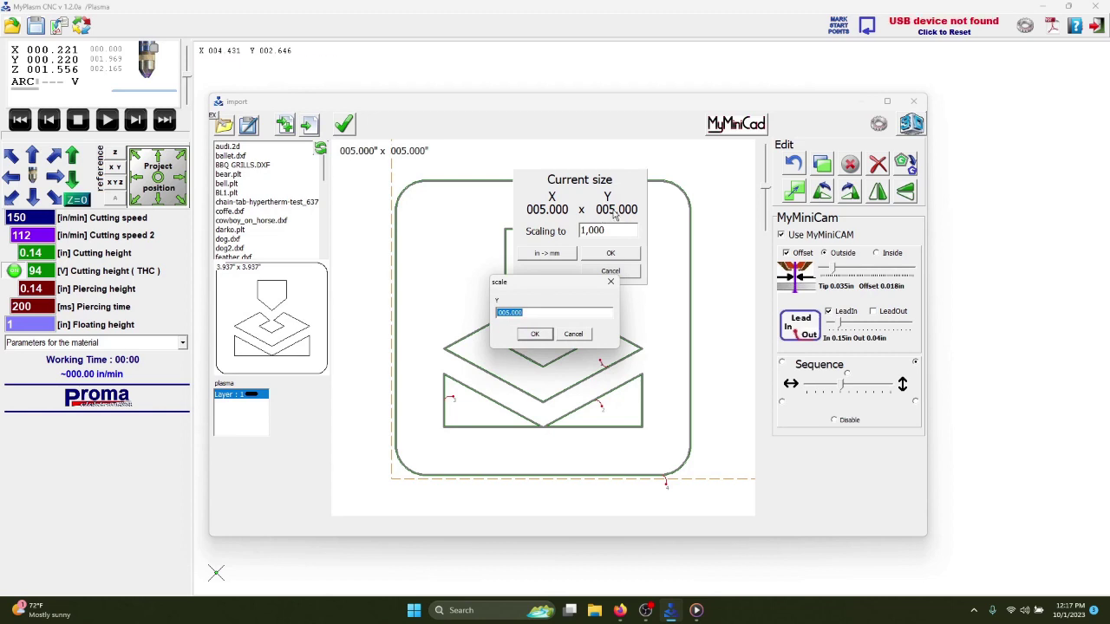
type("3")
left_click(535, 335)
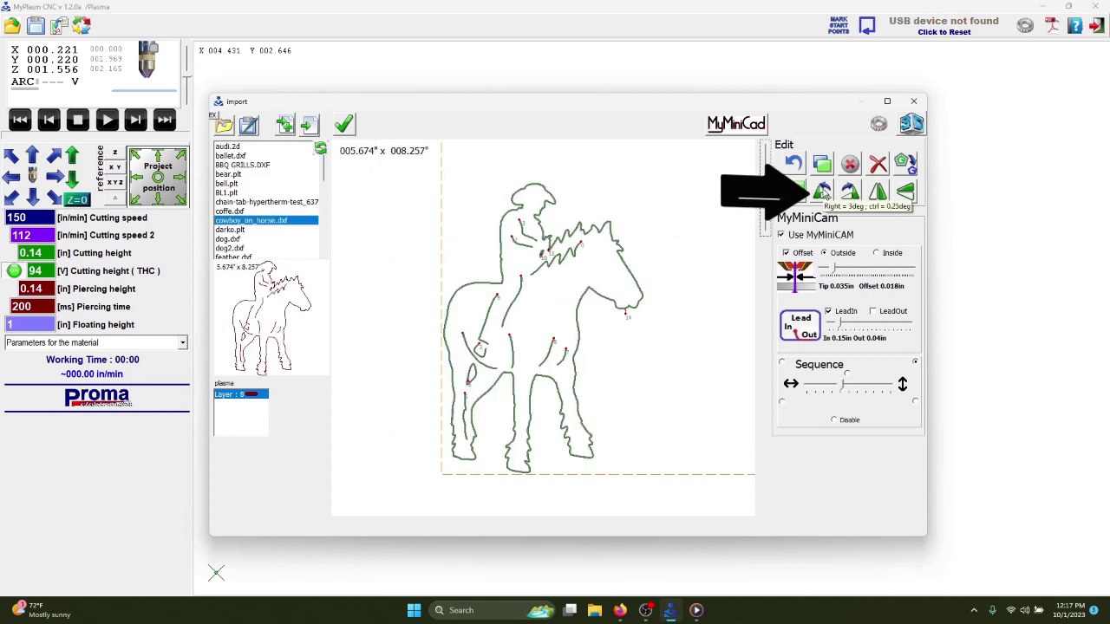
Step: Rotate the cowboy-on-horse drawing in 90° steps both ways
left_click(824, 193)
left_click(823, 192)
left_click(823, 192)
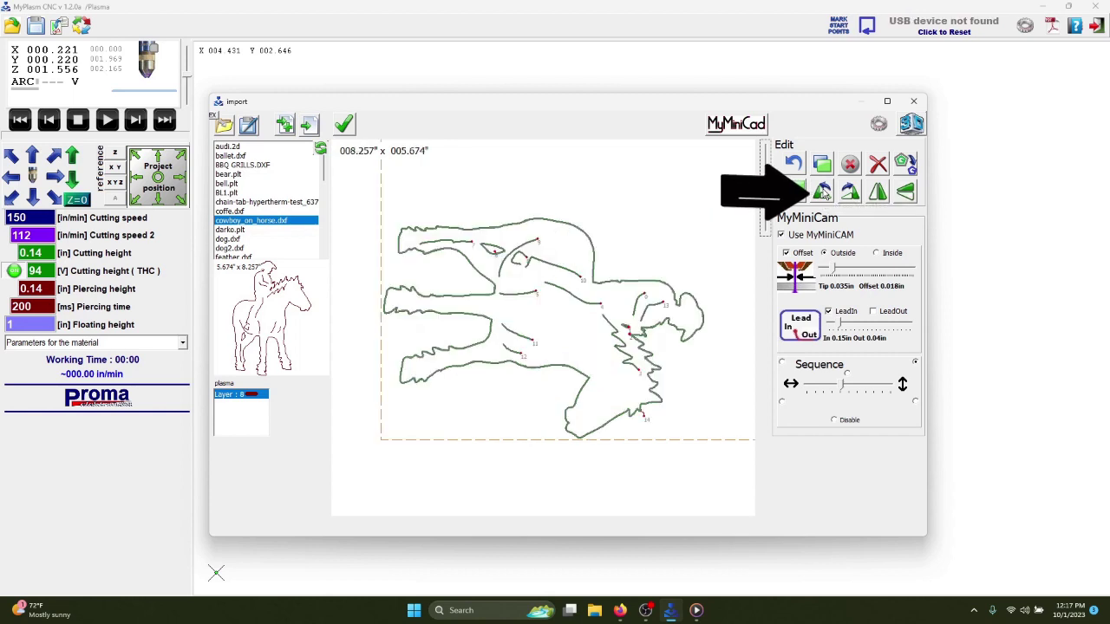
left_click(824, 193)
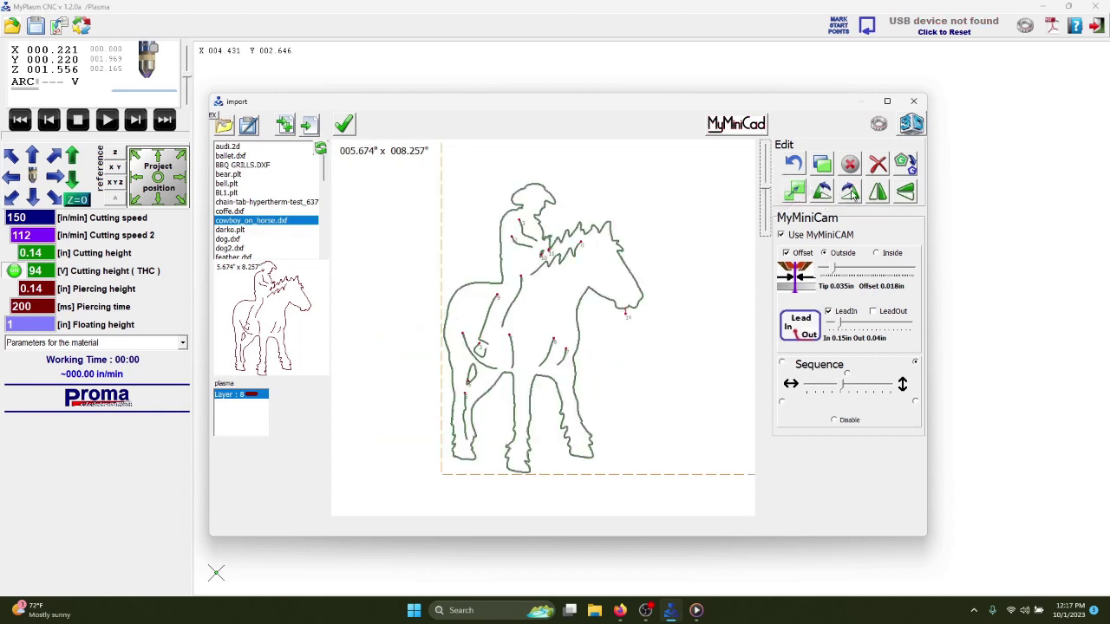
left_click(853, 194)
left_click(852, 194)
left_click(852, 195)
left_click(852, 194)
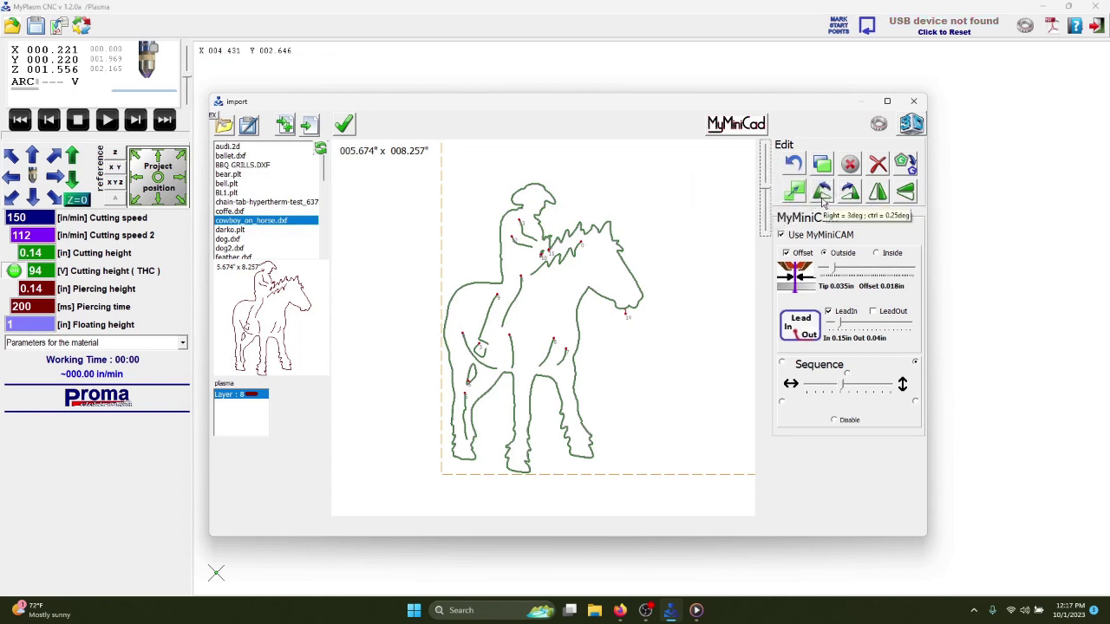
Step: Tilt the drawing 3° at a time counter-clockwise, then back clockwise
right_click(823, 198)
right_click(822, 198)
right_click(823, 198)
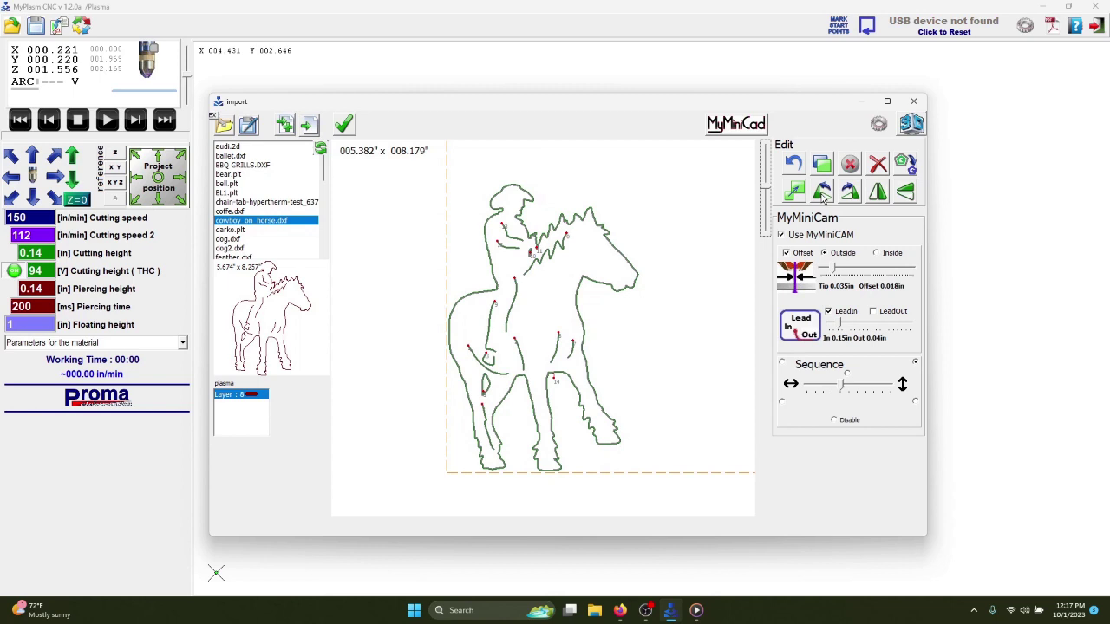
right_click(823, 198)
right_click(851, 195)
right_click(850, 196)
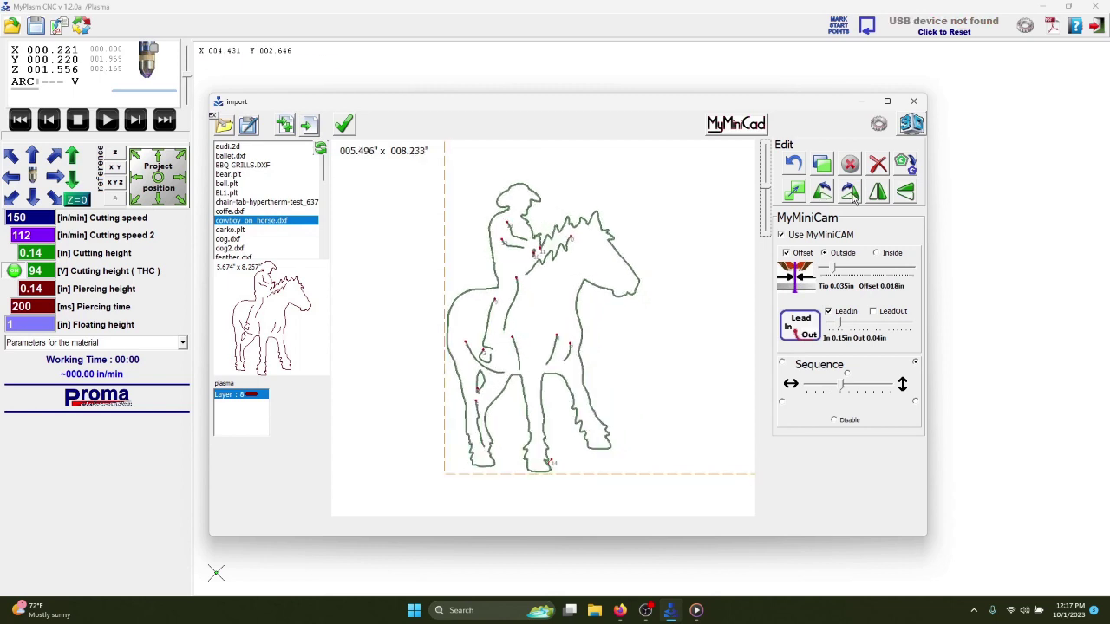
right_click(851, 196)
Step: Mirror the drawing horizontally and vertically, each twice, leaving it upright
left_click(877, 192)
left_click(878, 192)
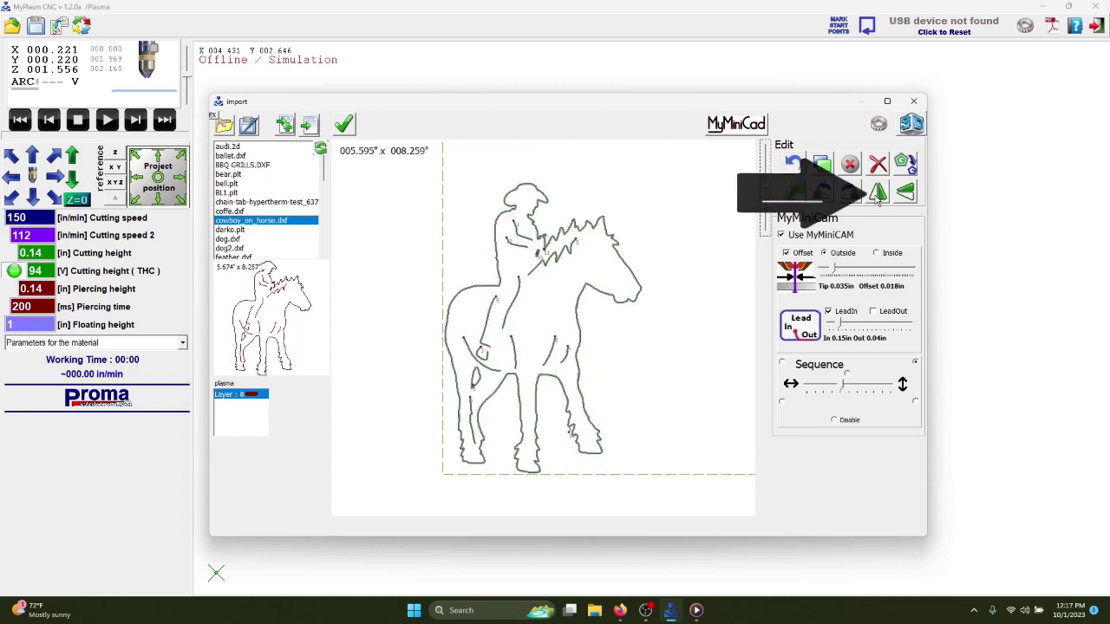
left_click(905, 196)
left_click(905, 196)
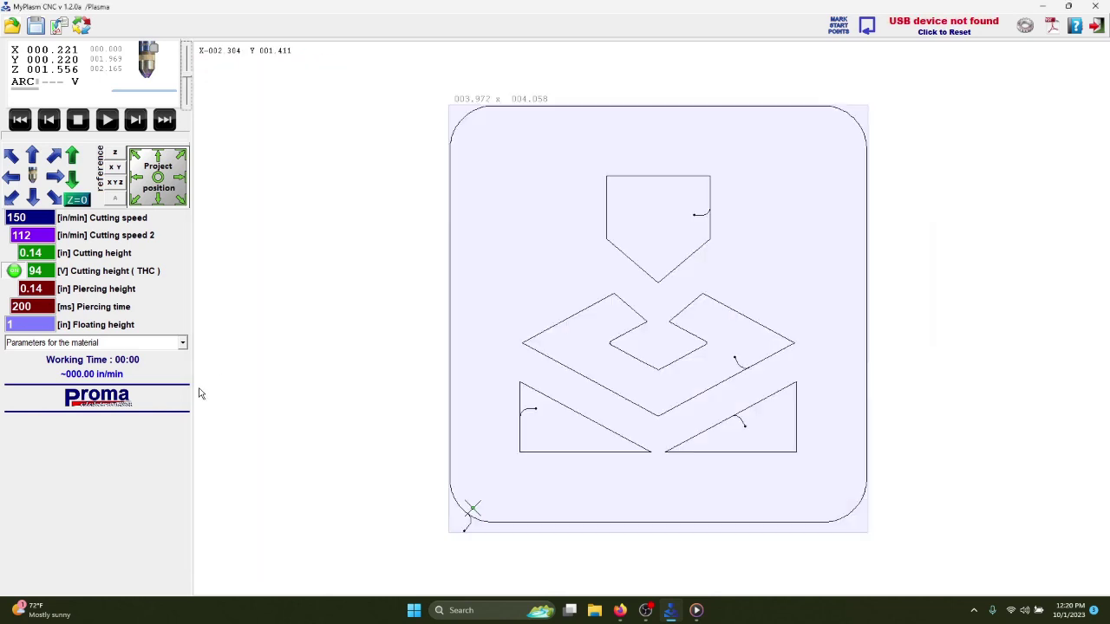
Step: Apply the finecut SYNC12g steel Kerf 0.032in material preset and reopen the cowboy drawing for editing
left_click(182, 343)
scroll(139, 397, "down", 5)
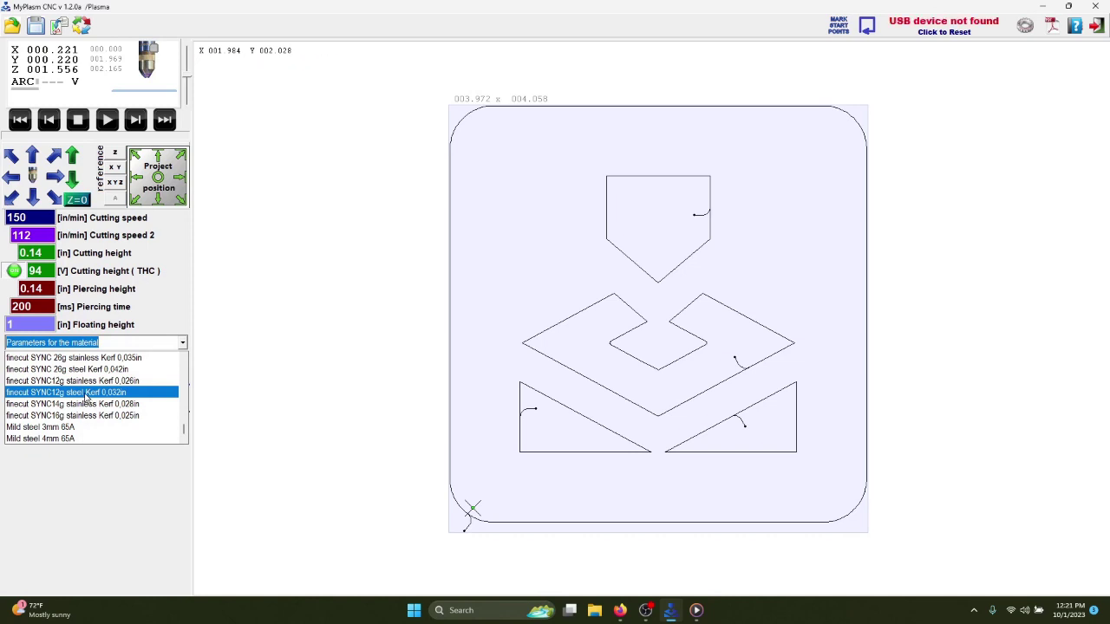
left_click(104, 395)
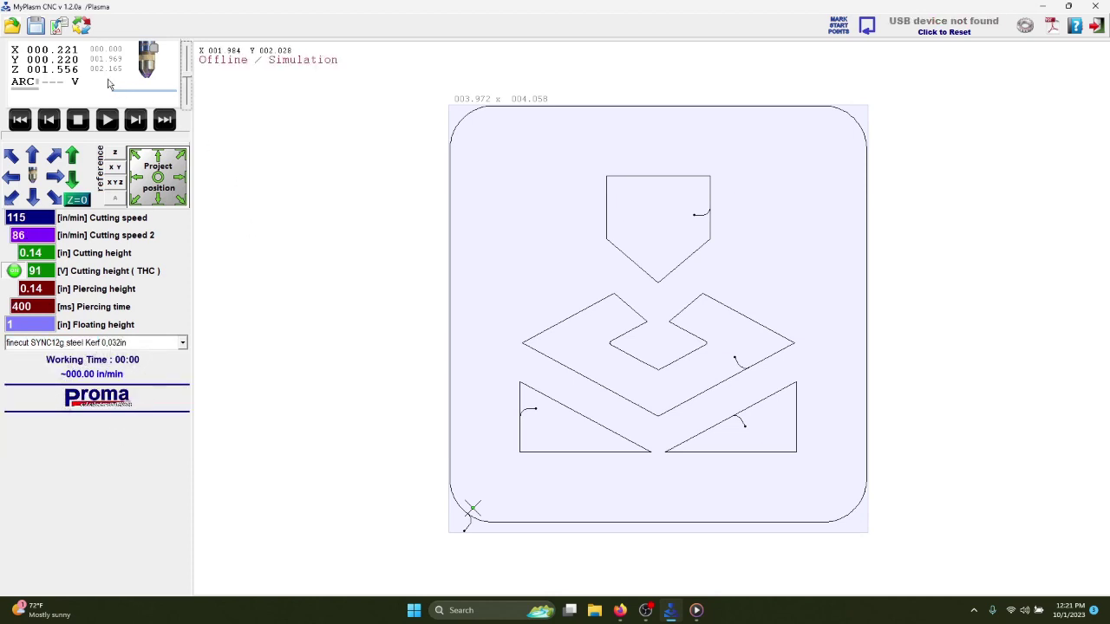
left_click(59, 25)
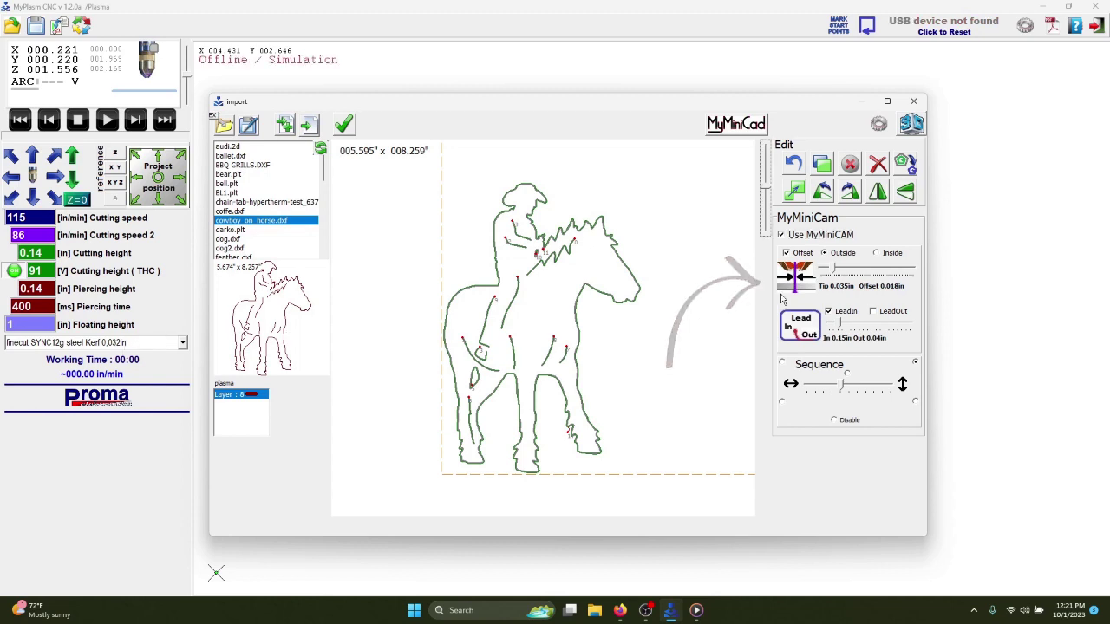
Step: Try wider and narrower kerf offsets on the horse outline, ending at tip 0.030in, offset 0.015in
left_click_drag(834, 270, 856, 272)
scroll(590, 256, "up", 5)
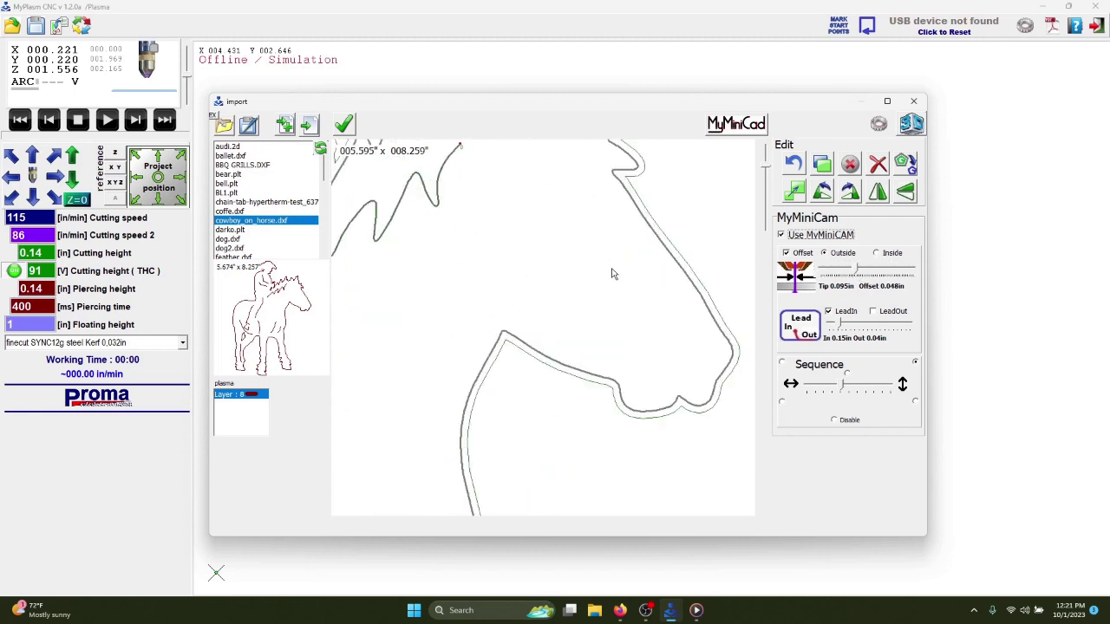
left_click(837, 270)
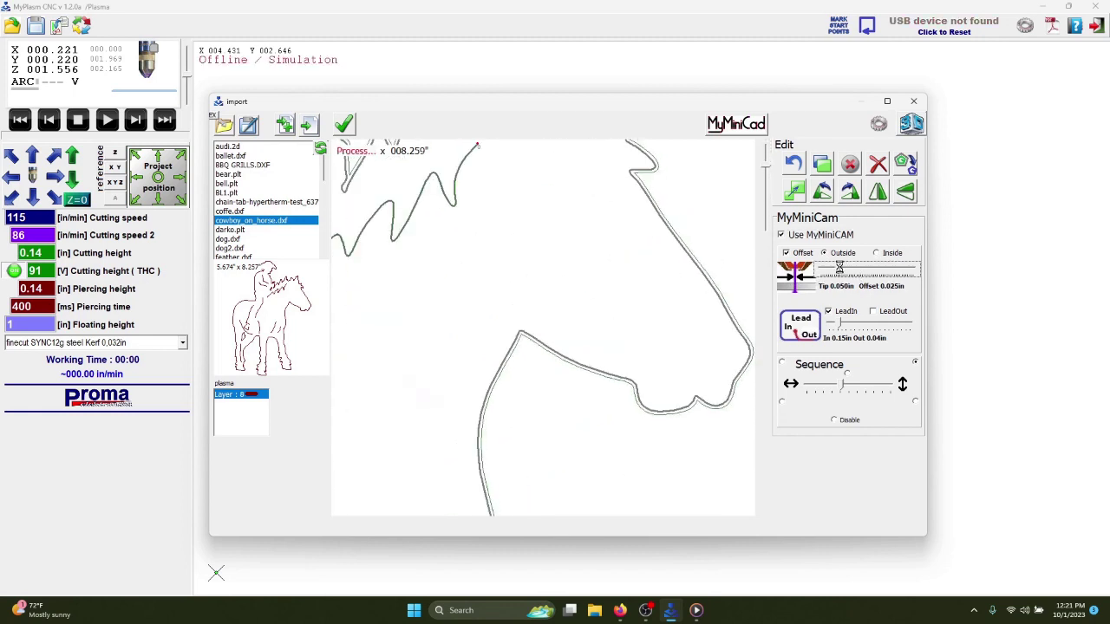
left_click(828, 272)
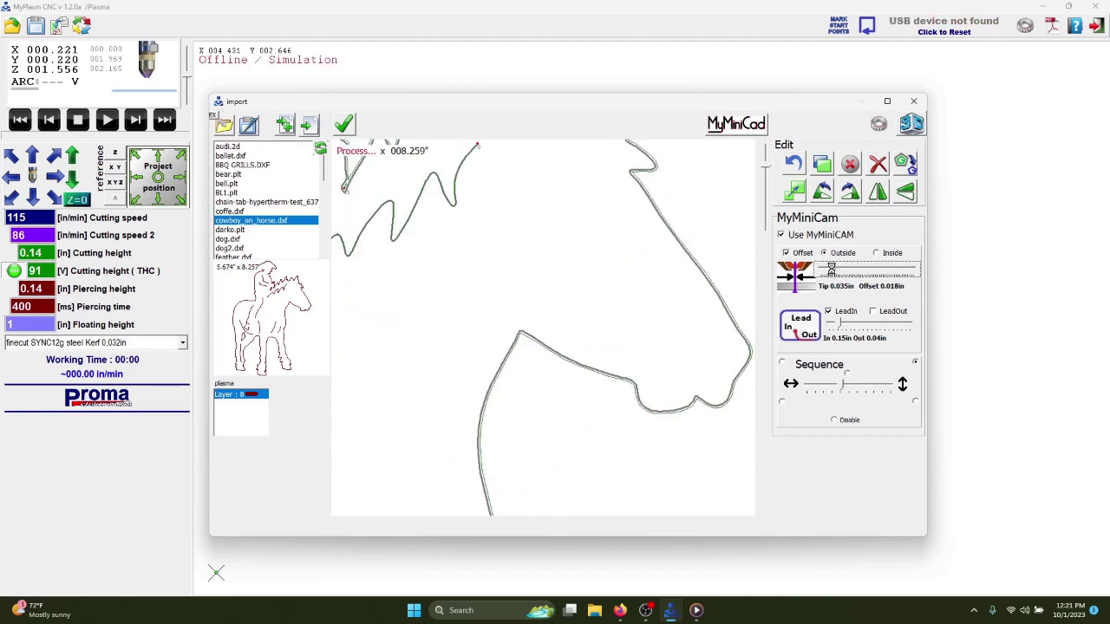
mouse_move(828, 272)
left_mouse_down()
mouse_move(863, 271)
mouse_move(839, 272)
left_mouse_up()
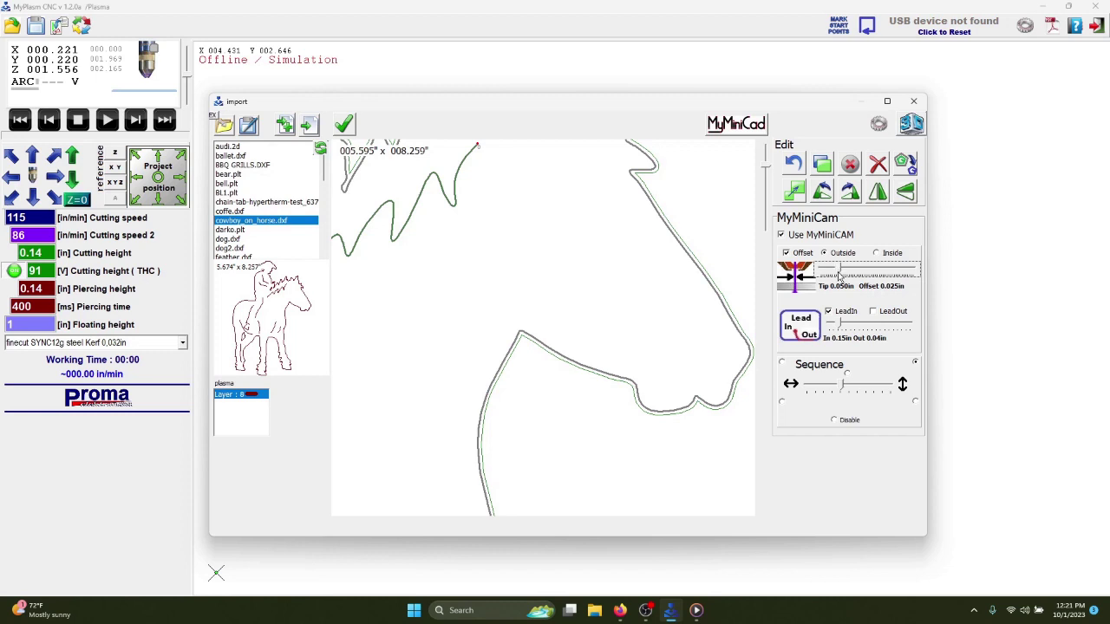
left_click(837, 286)
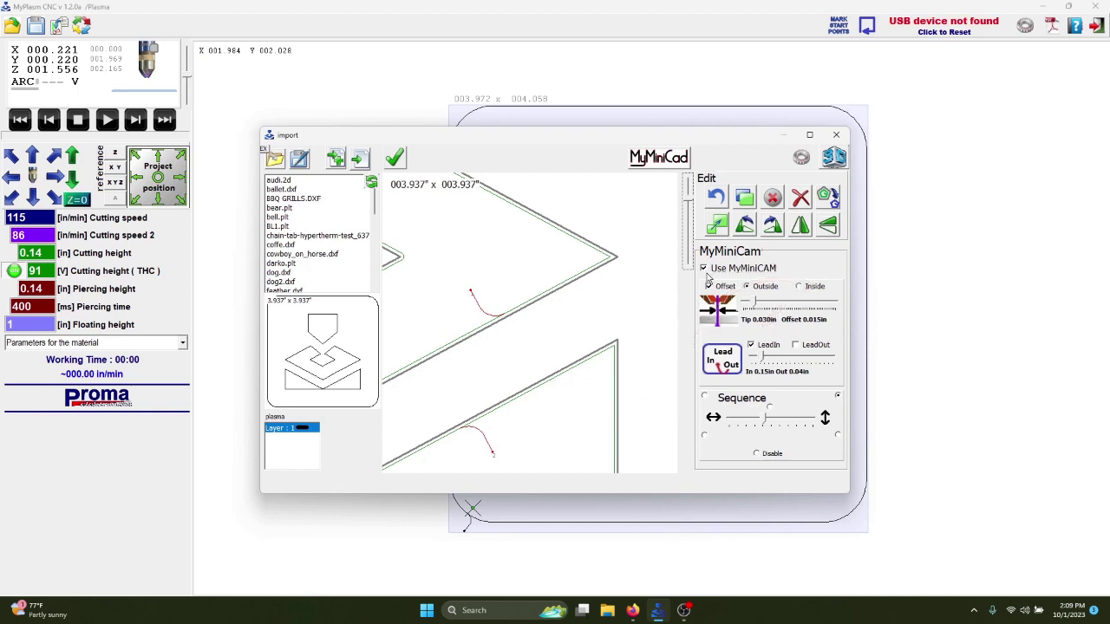
Step: Turn the kerf offset off to compare, then turn it back on
left_click(708, 286)
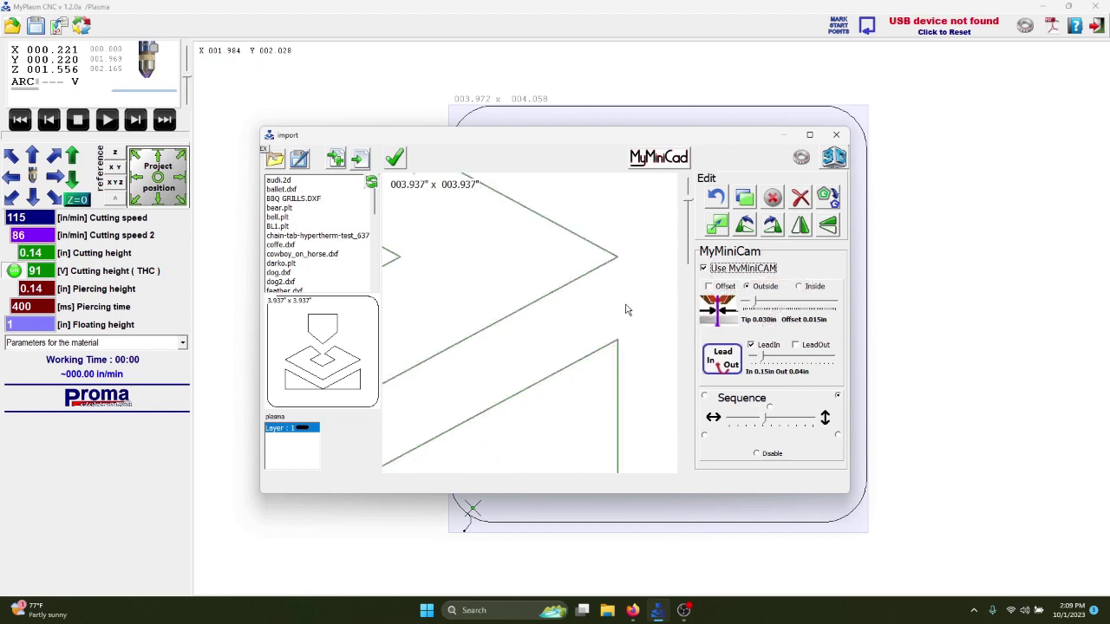
scroll(651, 380, "up", 2)
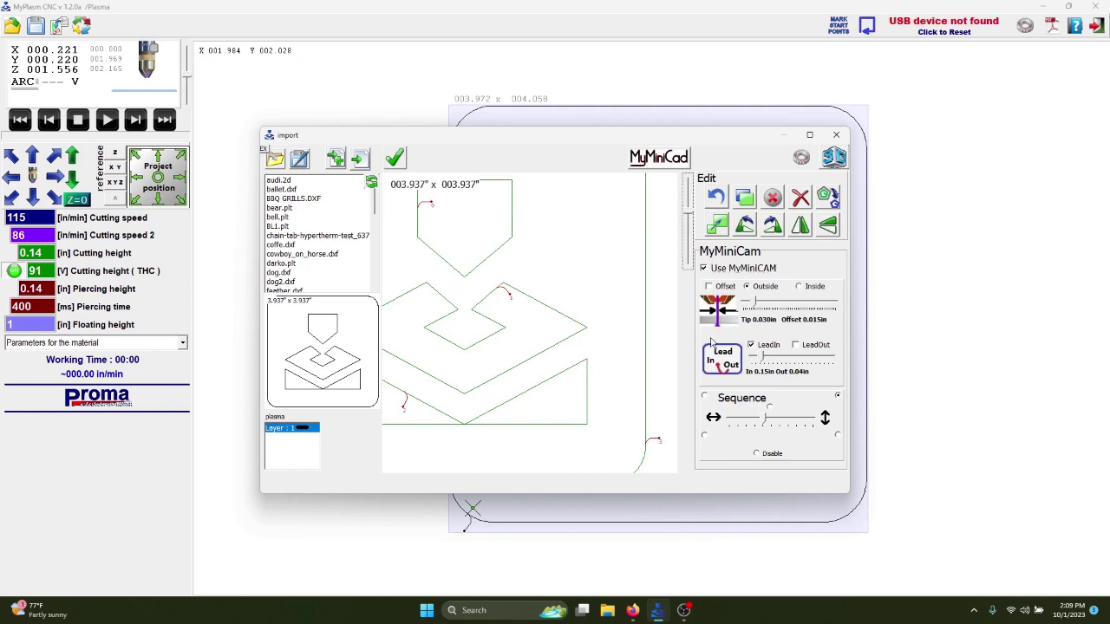
left_click(709, 286)
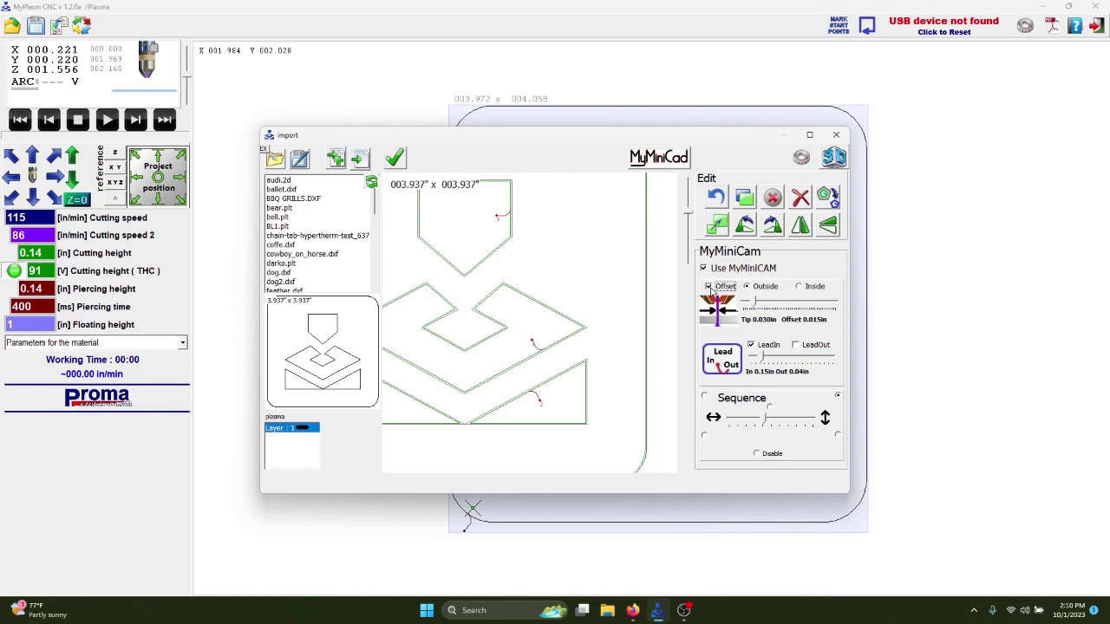
Step: Switch the lead-ins to arcs and add lead-outs, set to In 0.15in and Out 0.04in
left_click(711, 365)
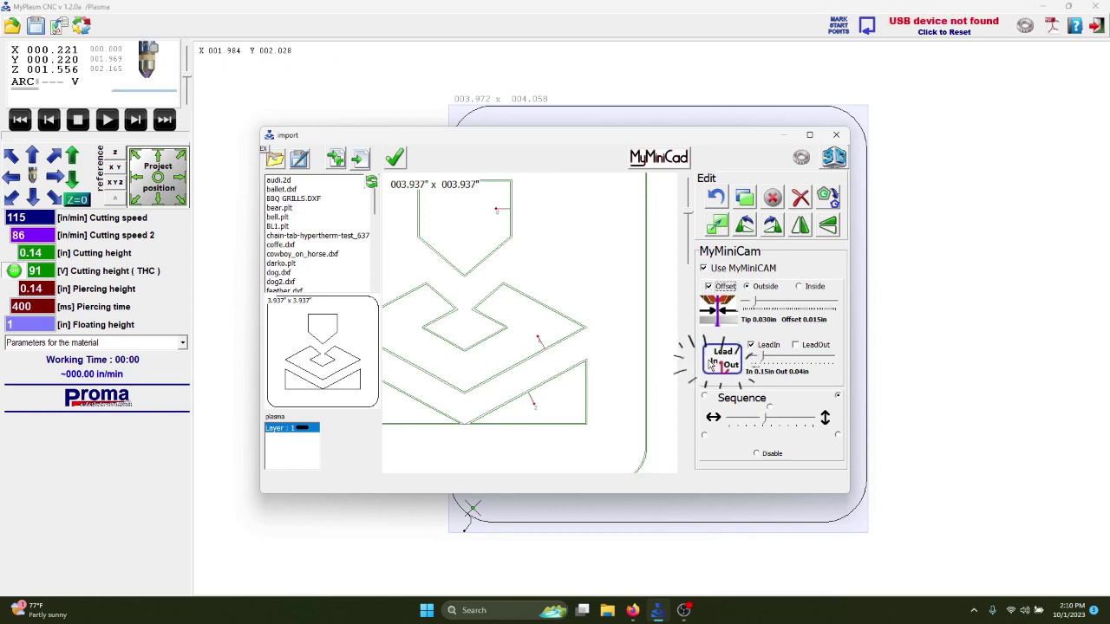
scroll(568, 364, "up", 3)
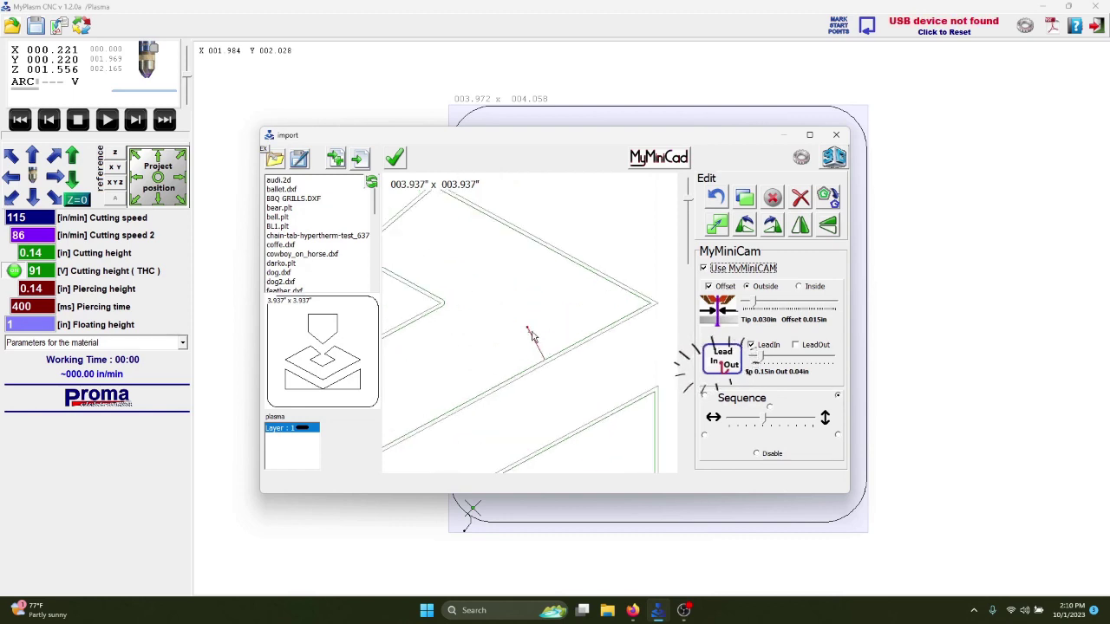
left_click(715, 365)
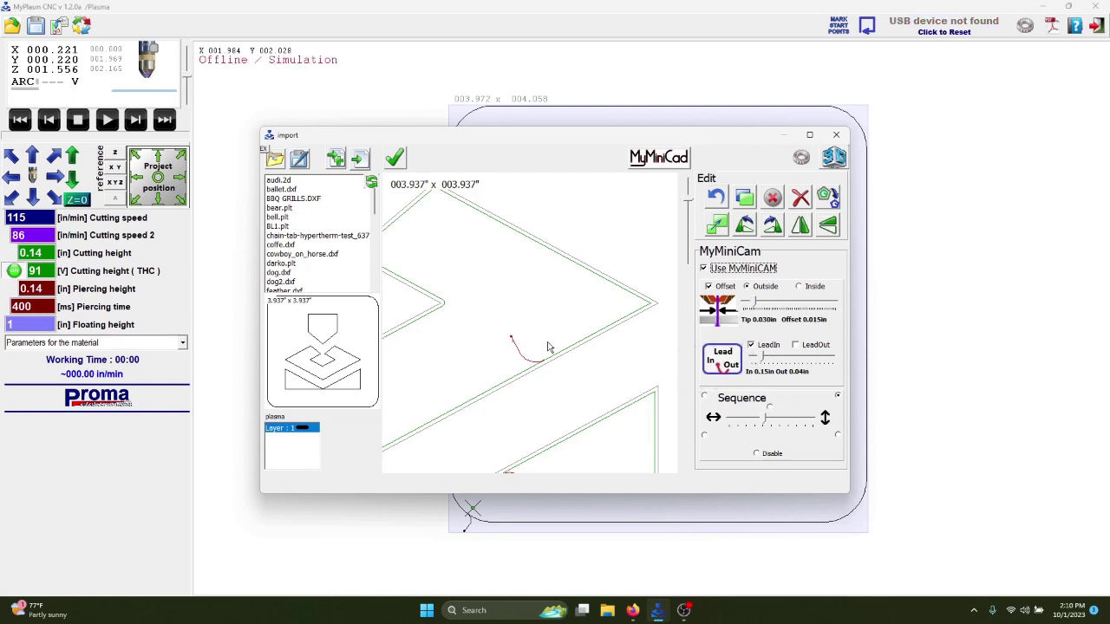
left_click(795, 345)
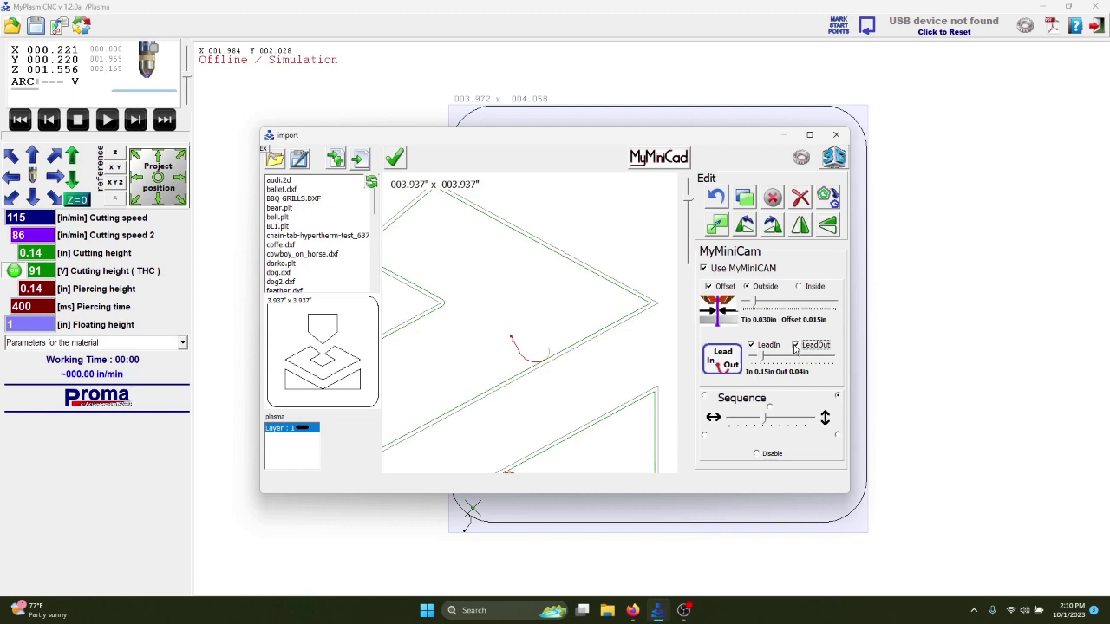
left_click(716, 366)
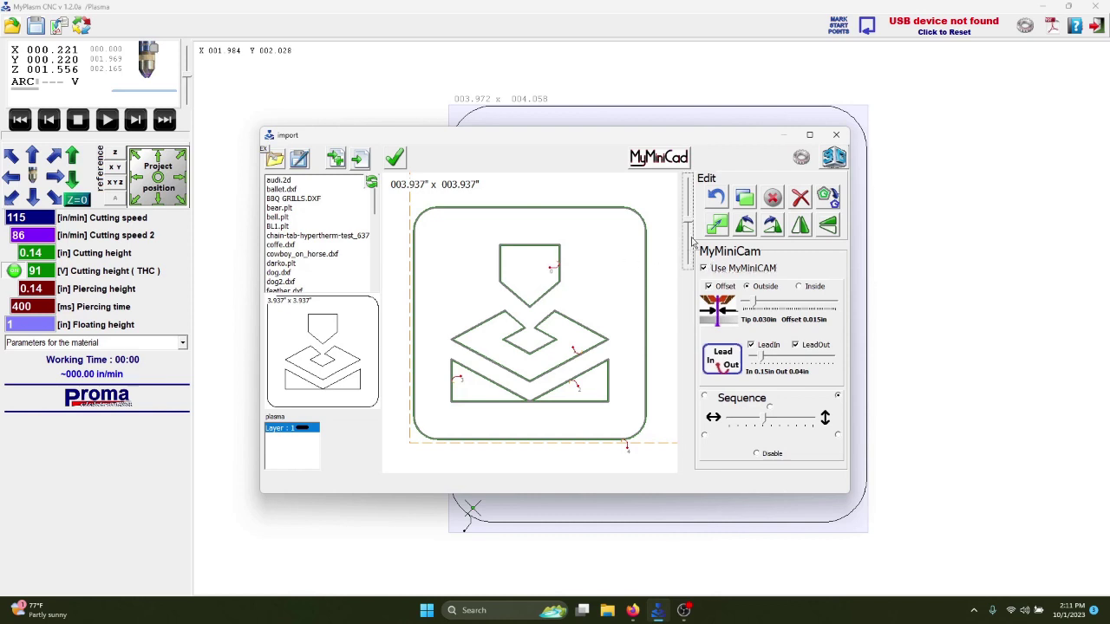
Step: Duplicate the part into a row of five, then into a 5×5 grid
left_click(744, 198)
left_click(744, 198)
left_click(744, 198)
left_click(744, 197)
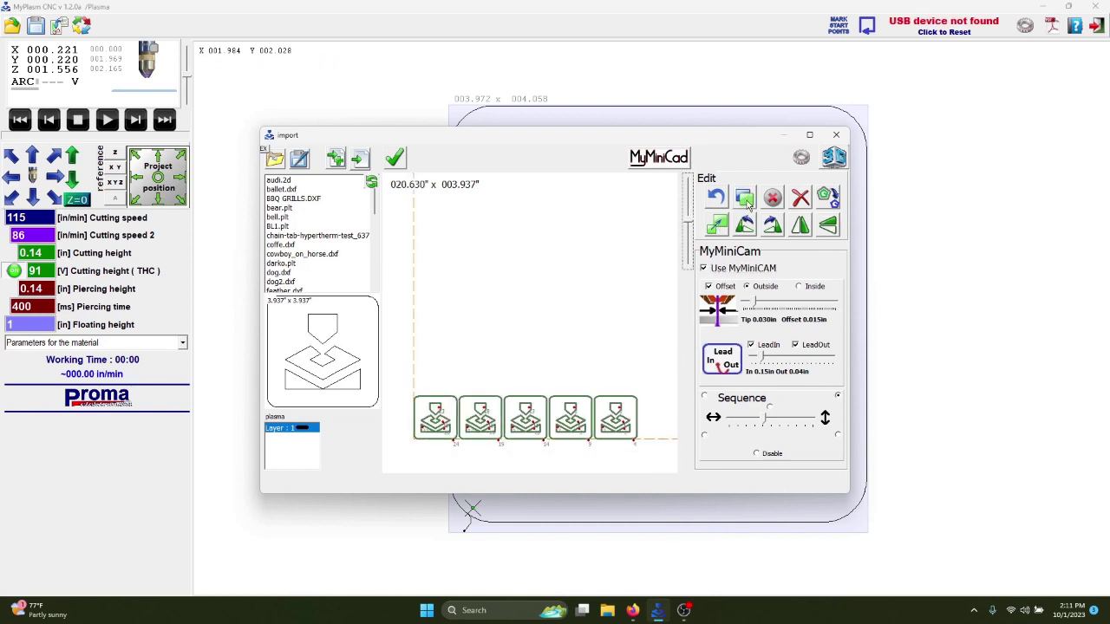
left_click(744, 198)
left_click(744, 198)
left_click(744, 198)
left_click(744, 198)
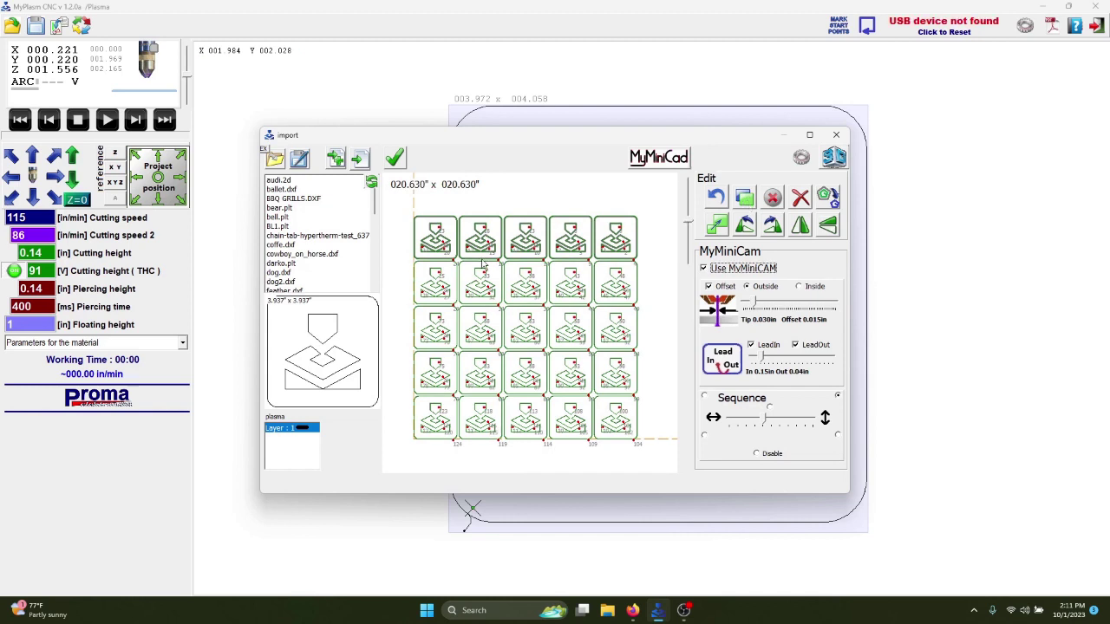
Step: Select the whole 5×5 grid and duplicate it into a 10×5 nest
left_click_drag(388, 207, 557, 373)
left_click_drag(661, 456, 663, 455)
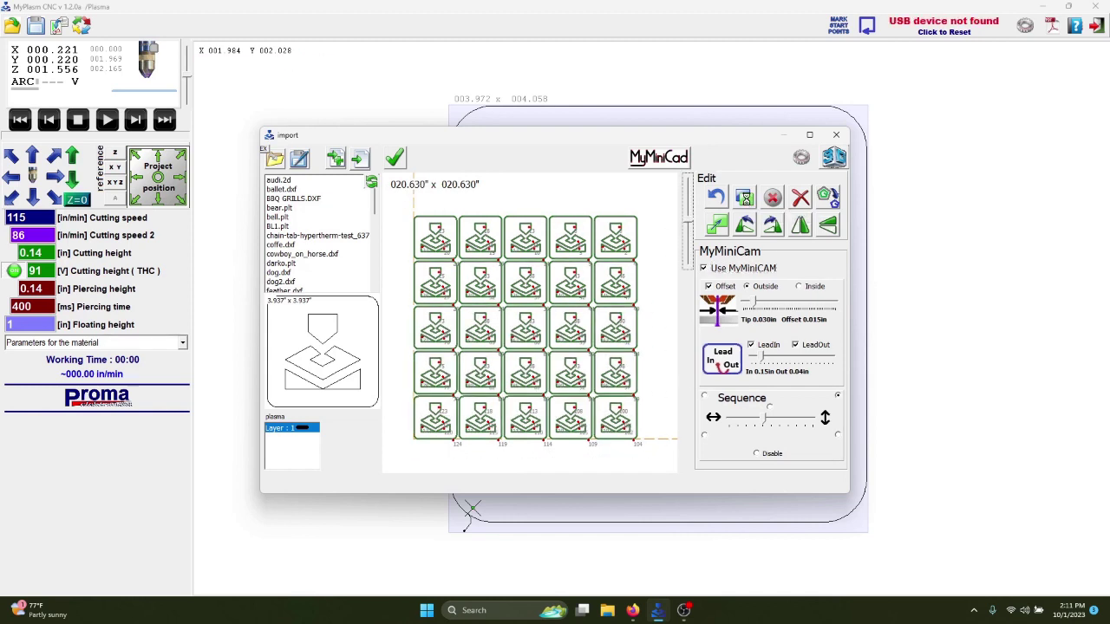
left_click(746, 199)
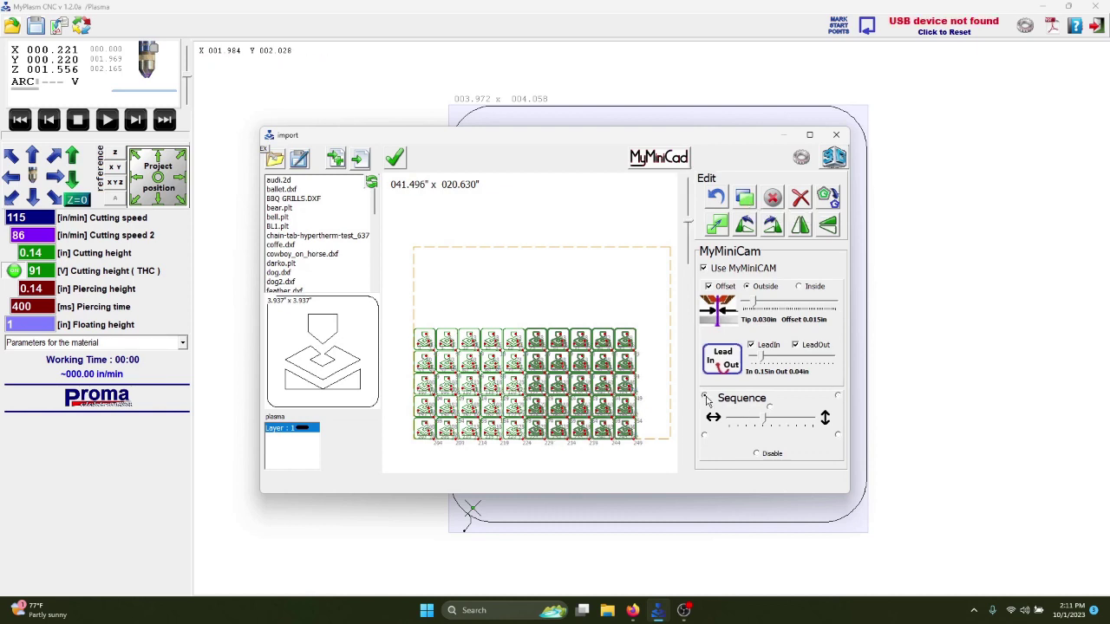
Step: Place the 41.526" x 20.606" nest and resequence cutting to start at the bottom-right part
left_click(395, 158)
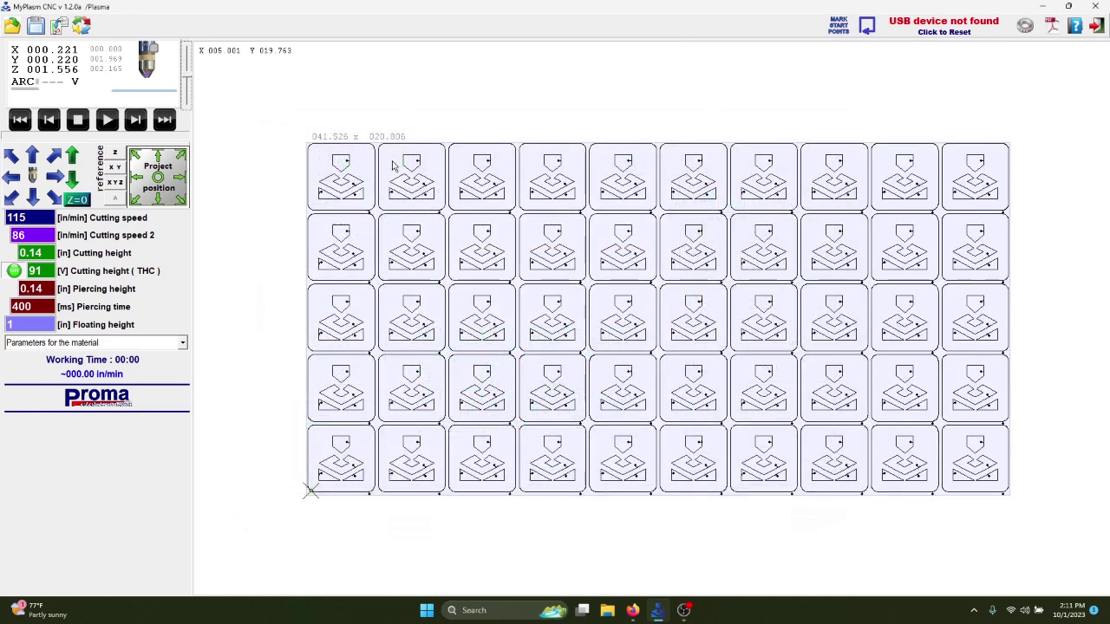
left_click(136, 122)
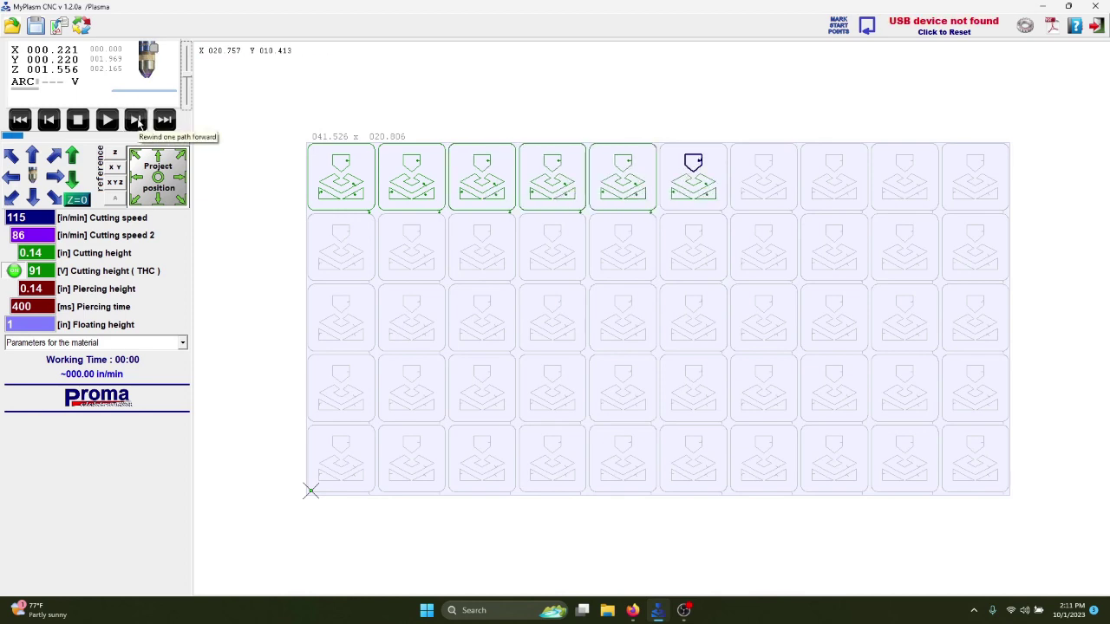
left_click(58, 26)
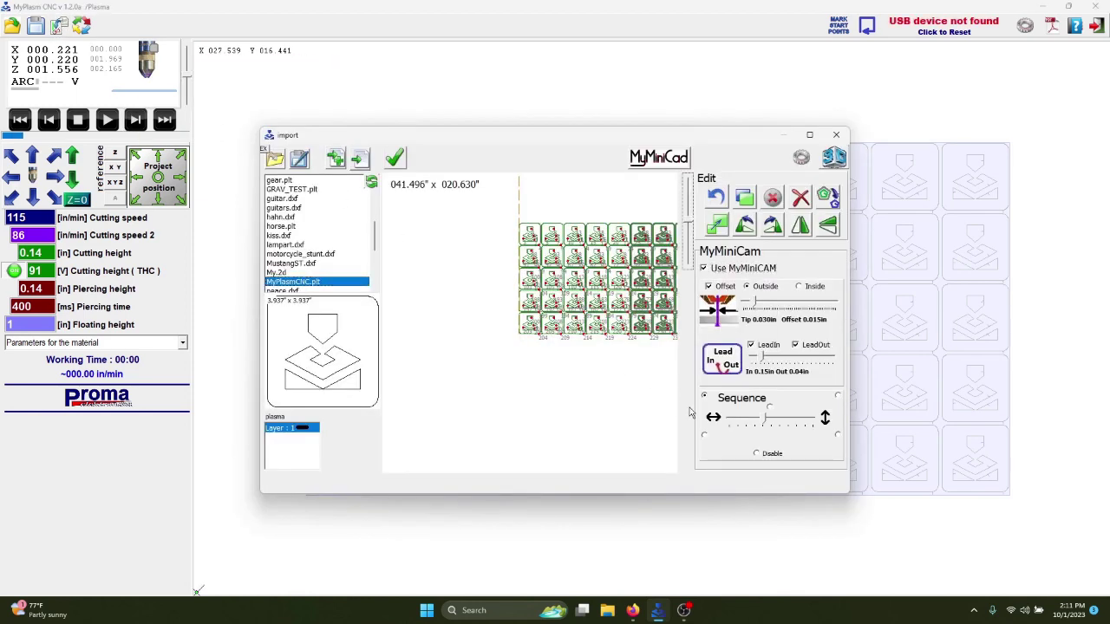
left_click(837, 434)
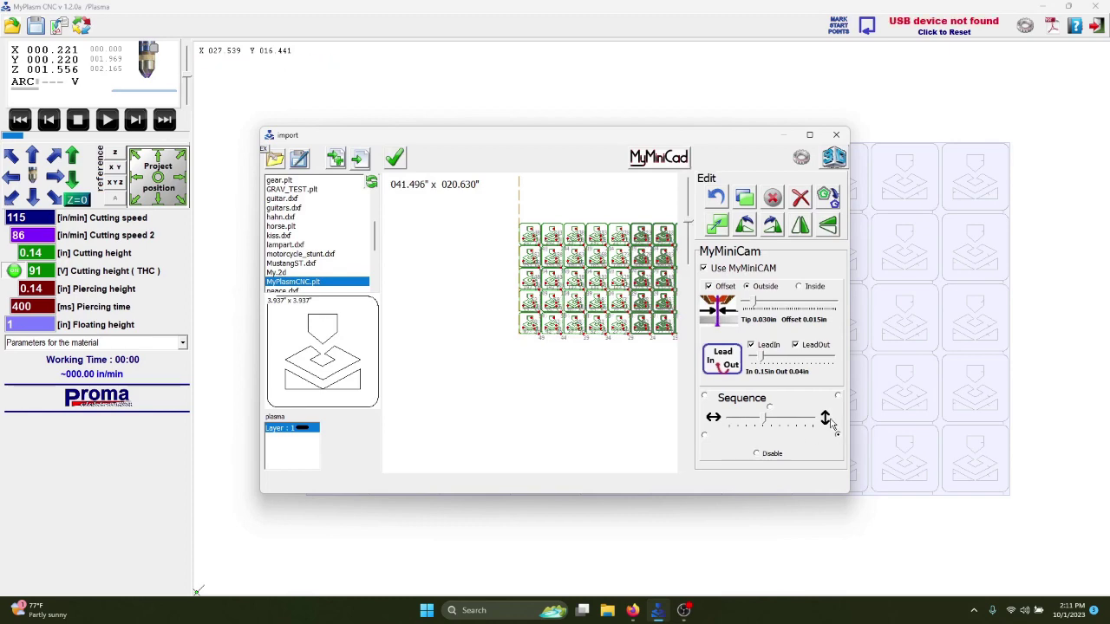
left_click(395, 157)
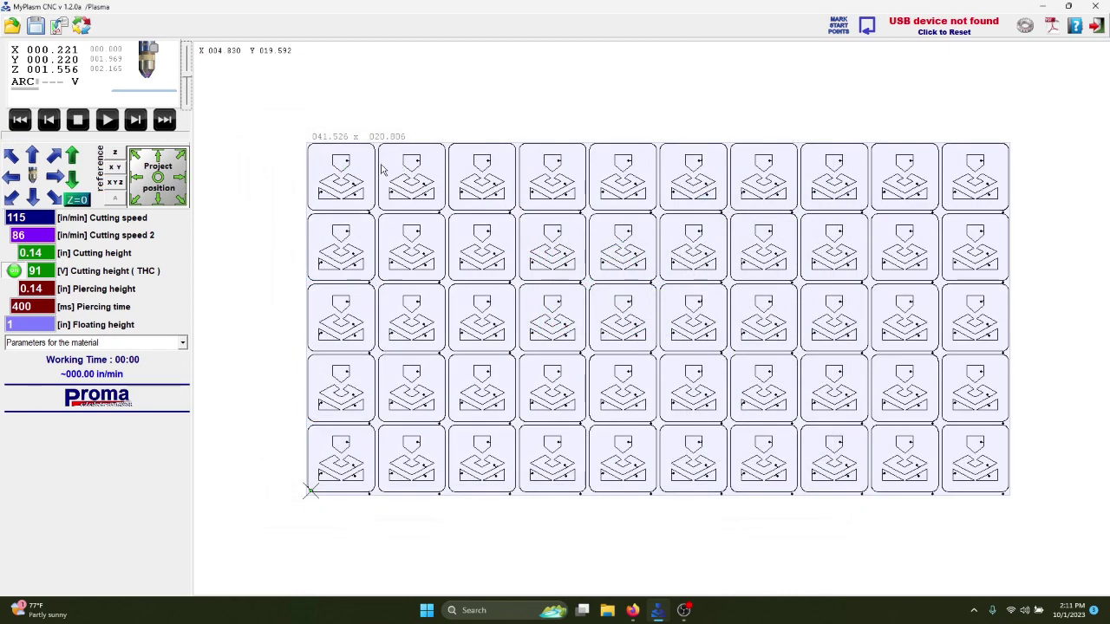
left_click(137, 122)
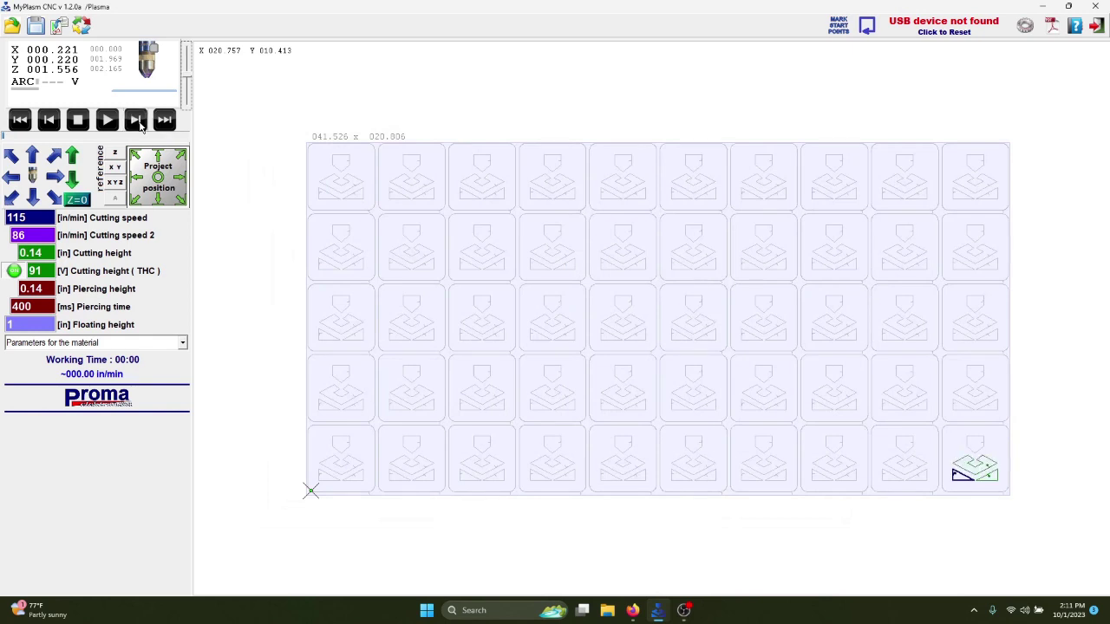
left_click(137, 122)
left_click(137, 123)
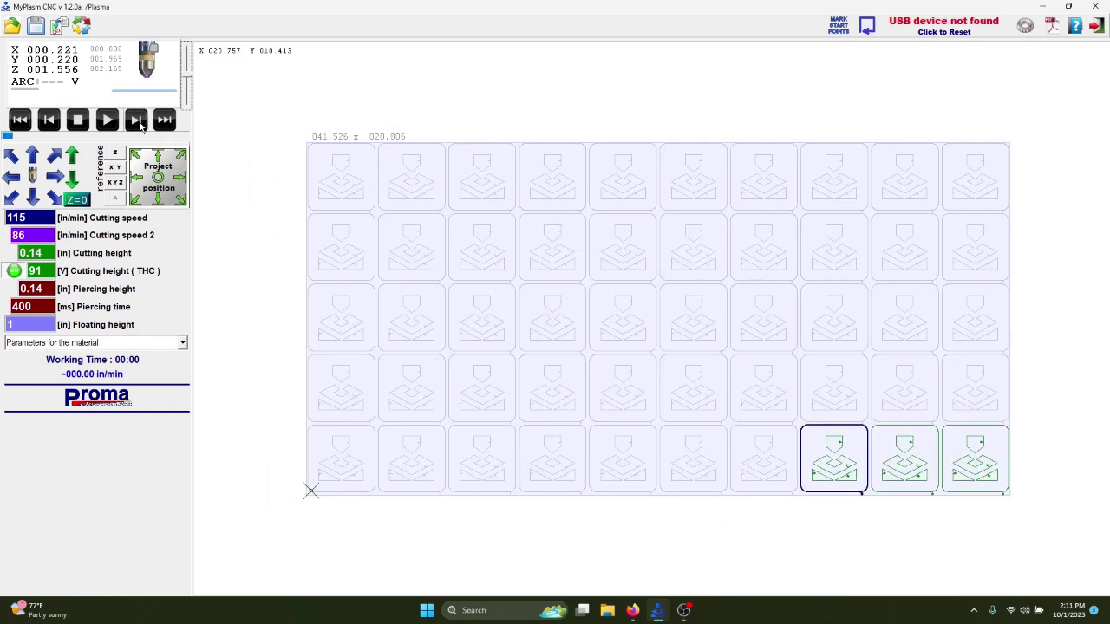